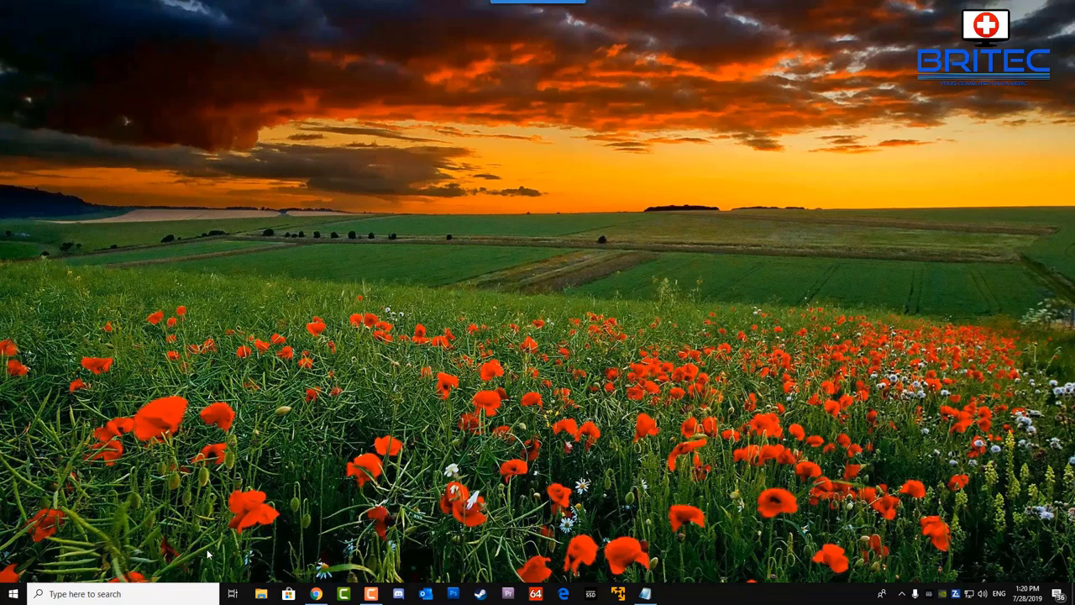
# Step: Open the Start menu from the taskbar
pyautogui.click(17, 592)
# Step: Check for updates in Update & Security, install the 2019-07 Cumulative Update, and close Settings
pyautogui.click(15, 547)
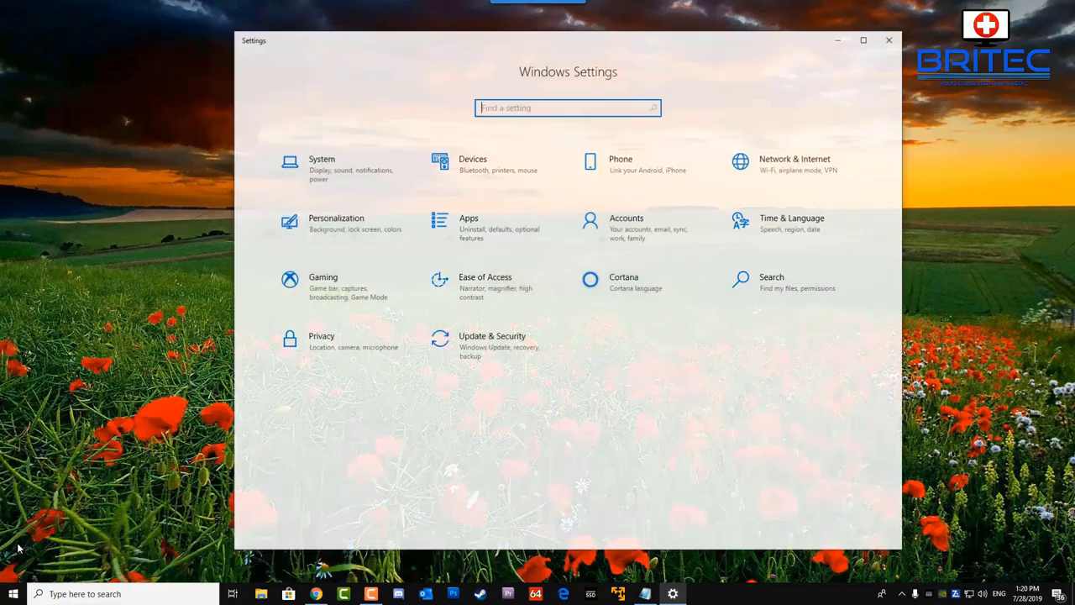
pyautogui.click(503, 357)
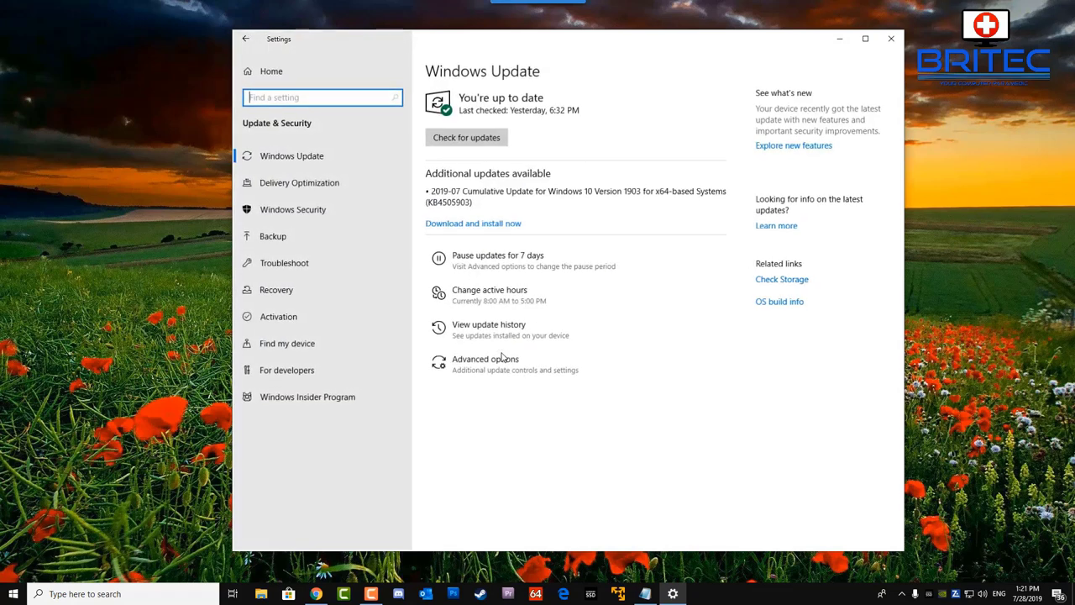
pyautogui.click(466, 137)
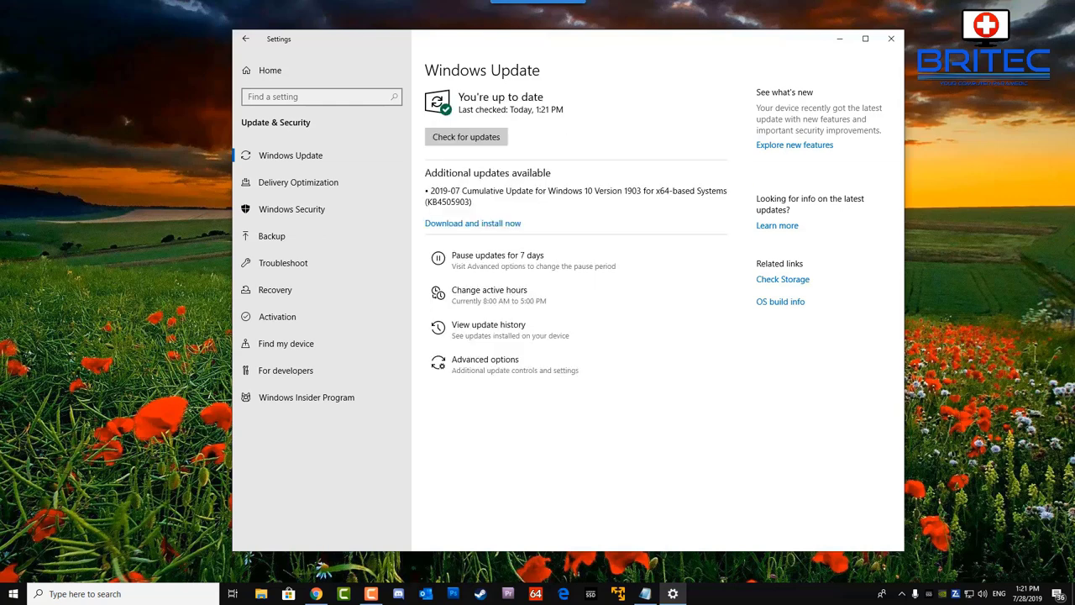
pyautogui.click(491, 225)
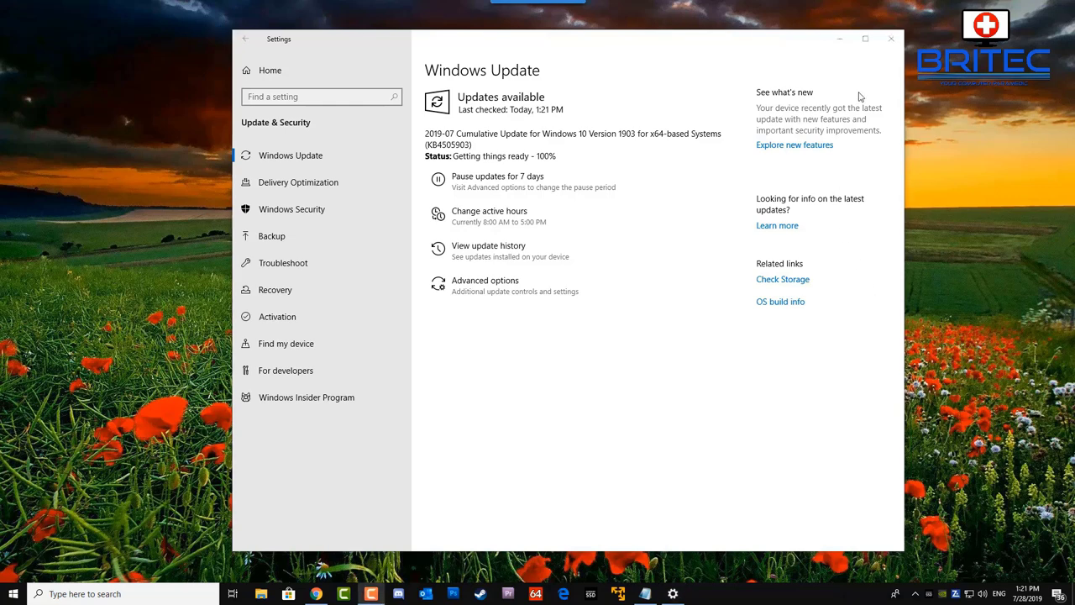
pyautogui.click(893, 40)
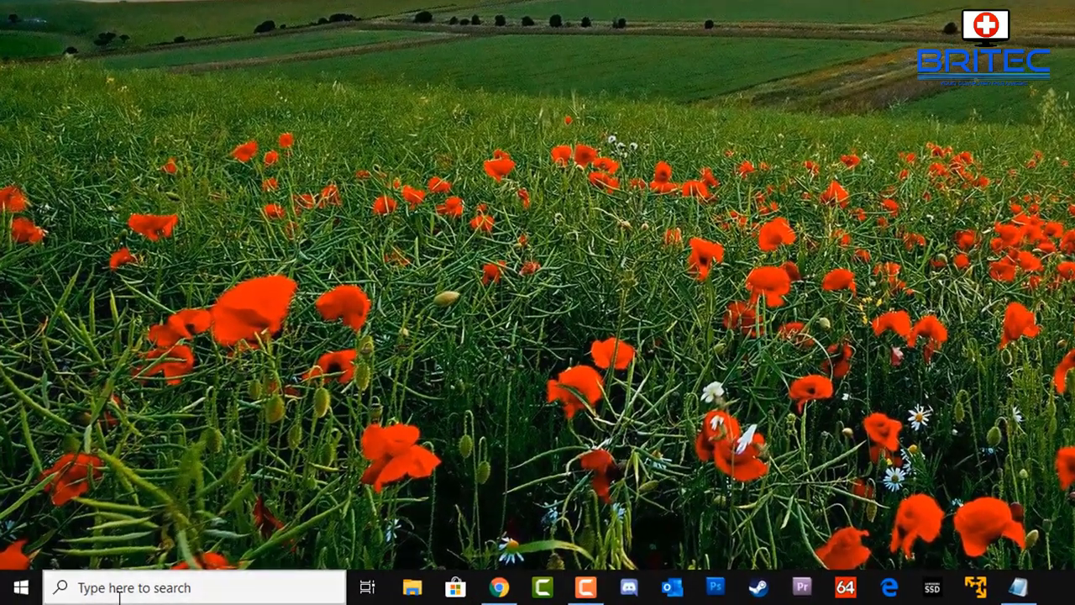
# Step: Run sfc /scannow in an administrator Command Prompt, then close the window once it finishes
pyautogui.click(119, 591)
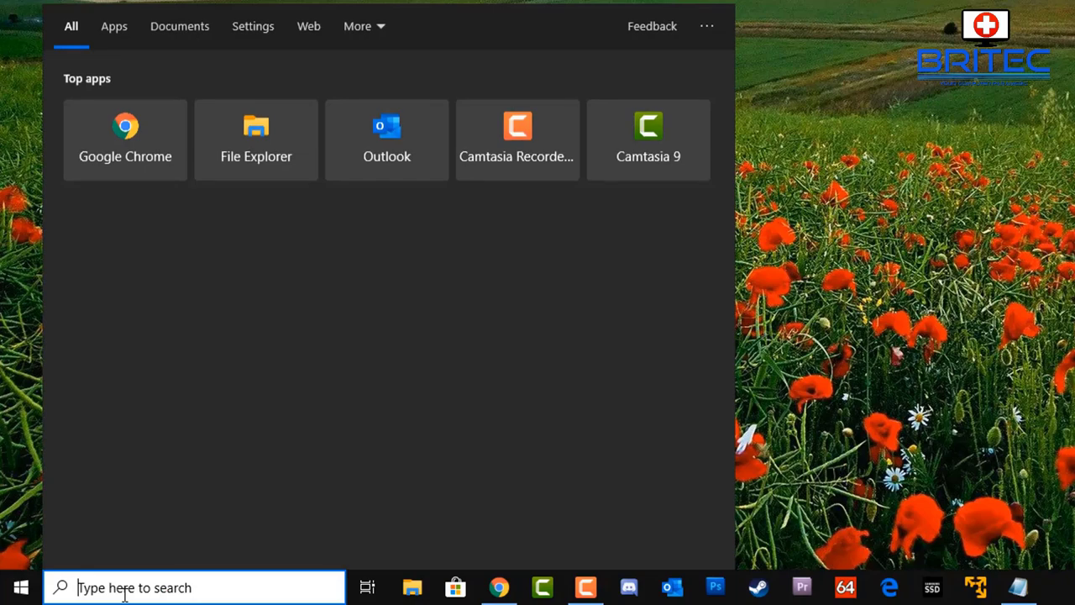
pyautogui.write('cmd')
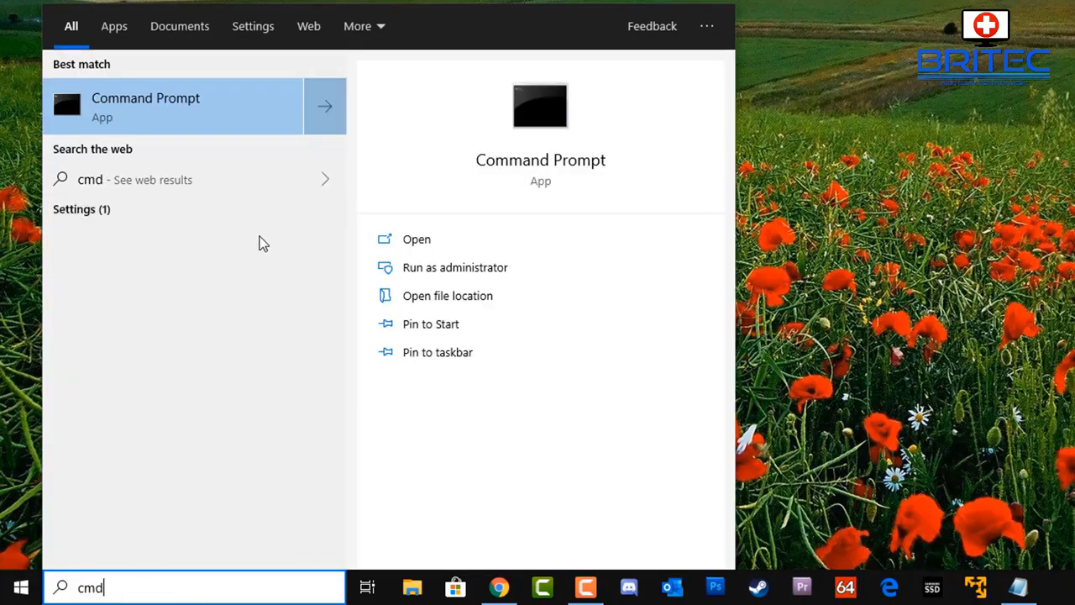
pyautogui.click(467, 277)
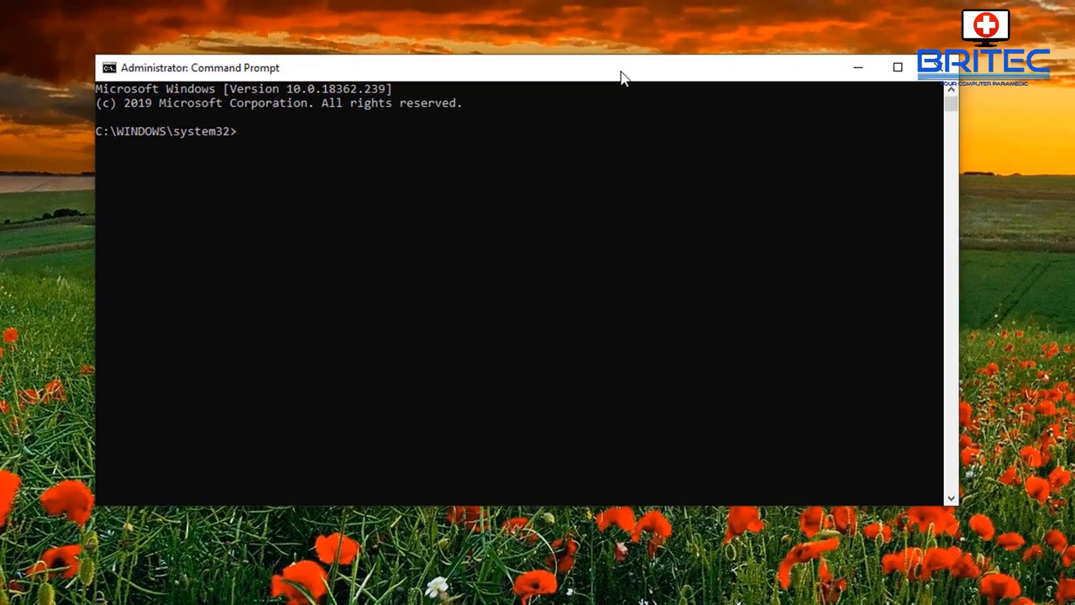
pyautogui.write('sfc /scannow')
pyautogui.press('Return')
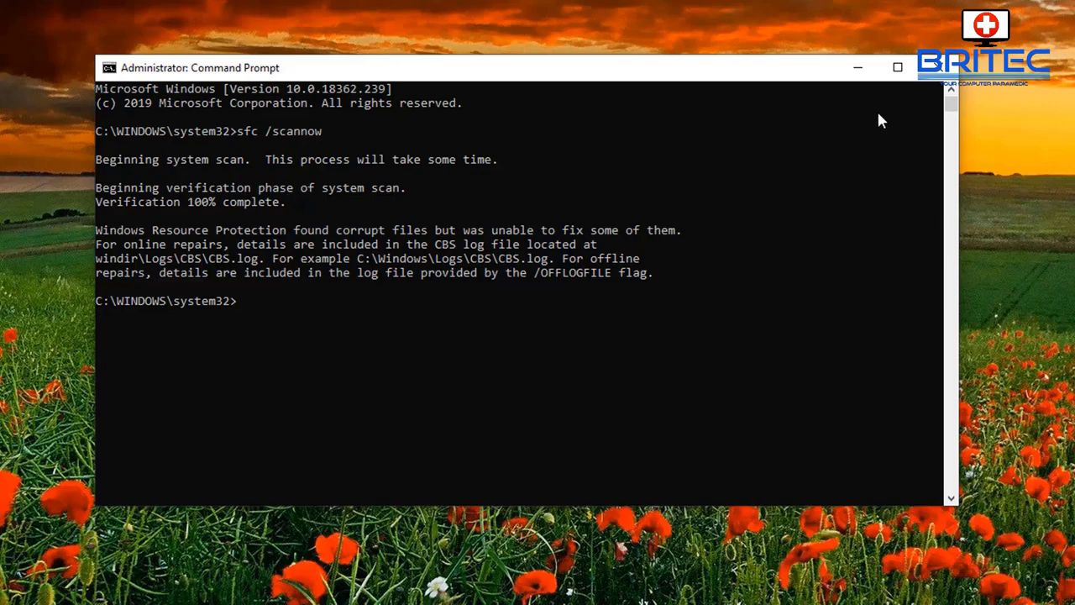
pyautogui.click(939, 67)
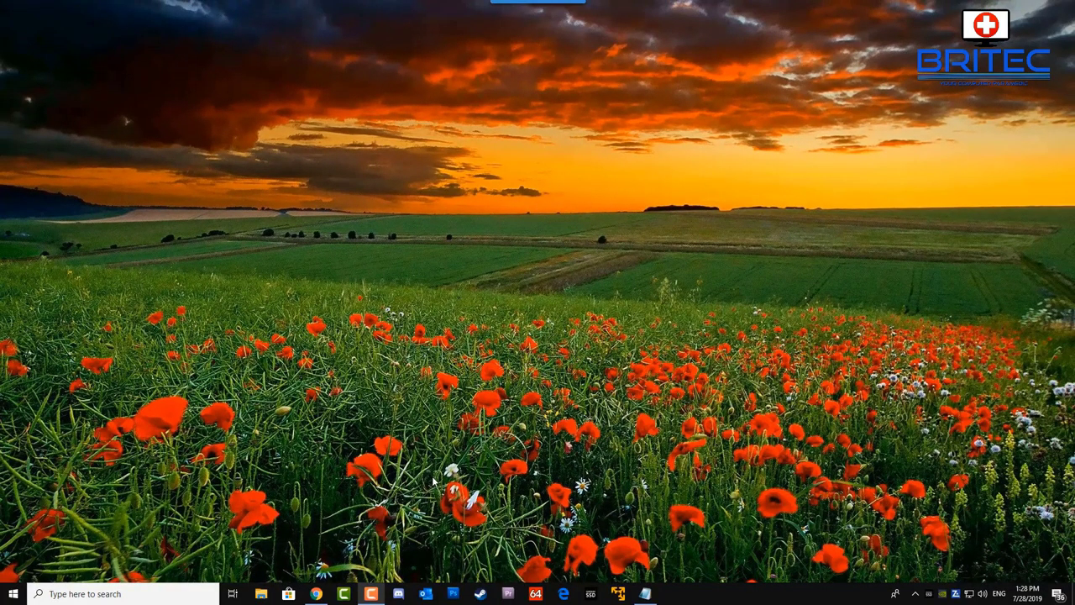
# Step: Open CBS.log from C:\Windows\Logs\CBS in Notepad
pyautogui.press('super+e')
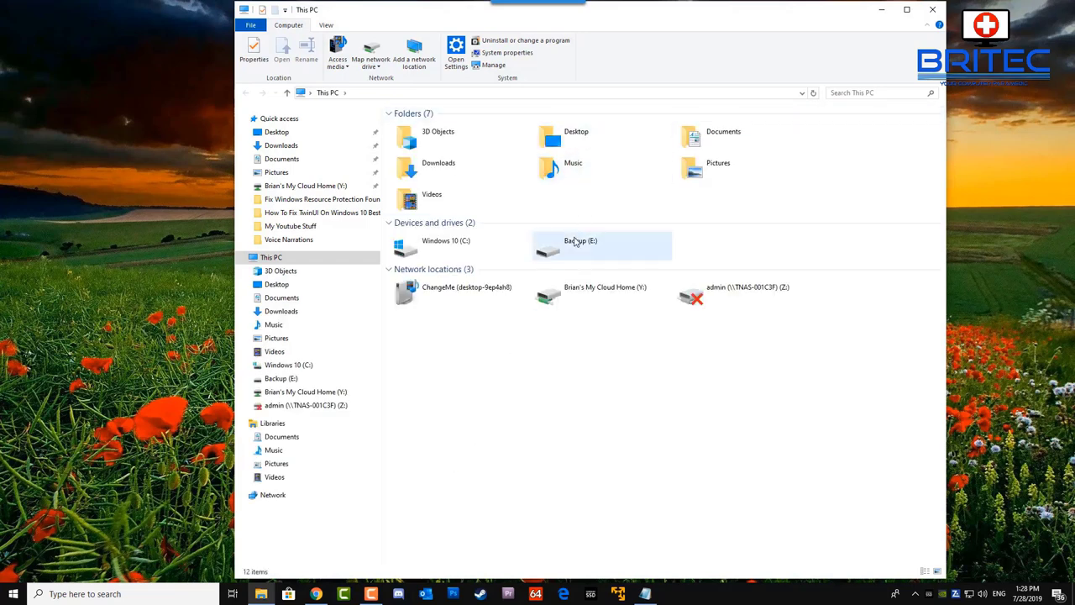
pyautogui.doubleClick(456, 242)
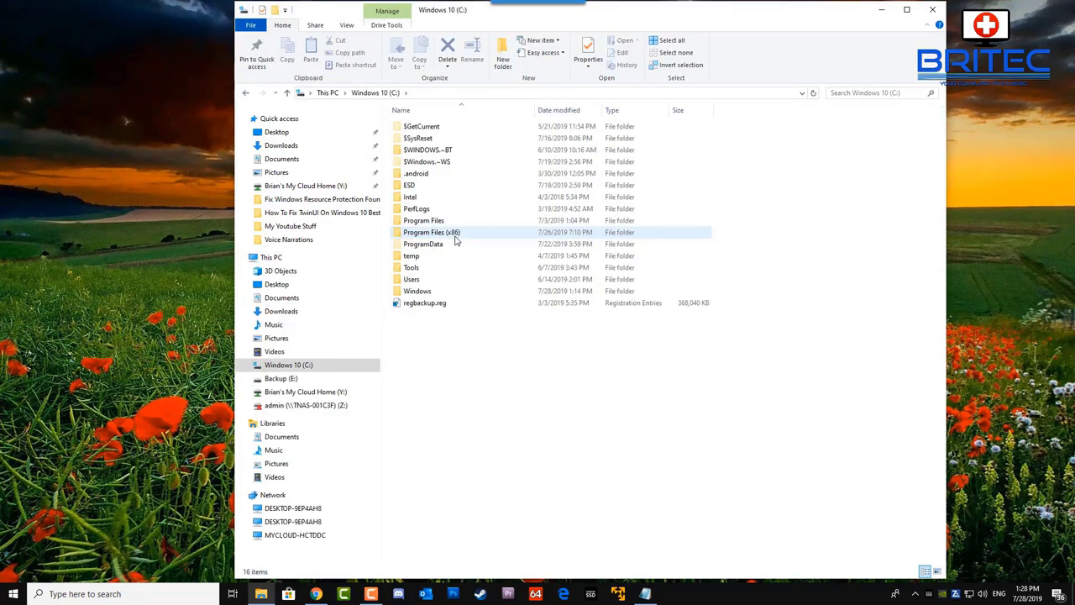
pyautogui.doubleClick(425, 292)
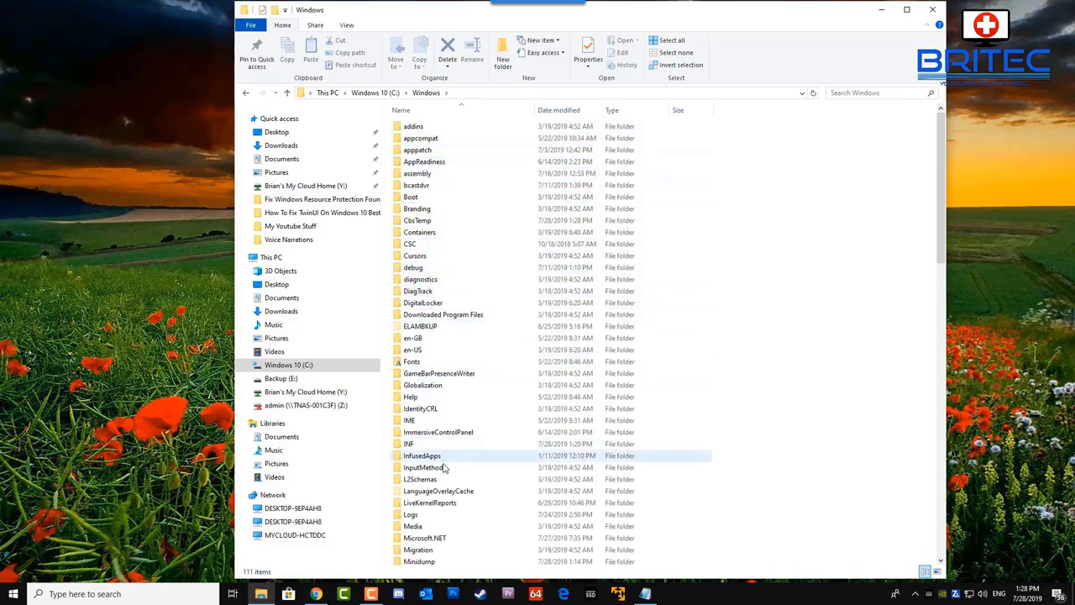
pyautogui.doubleClick(424, 514)
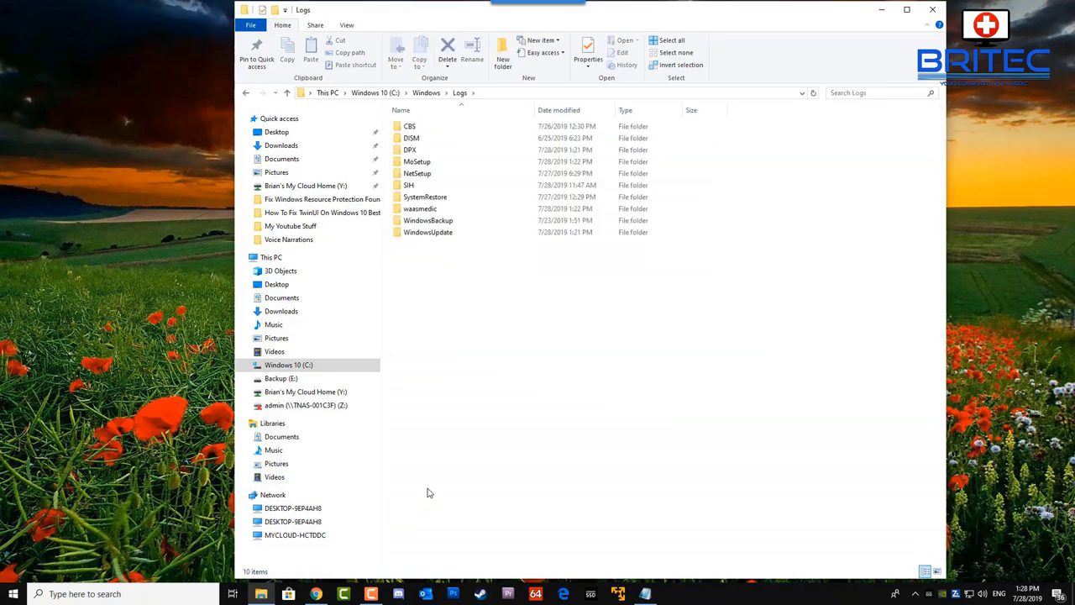
pyautogui.doubleClick(437, 127)
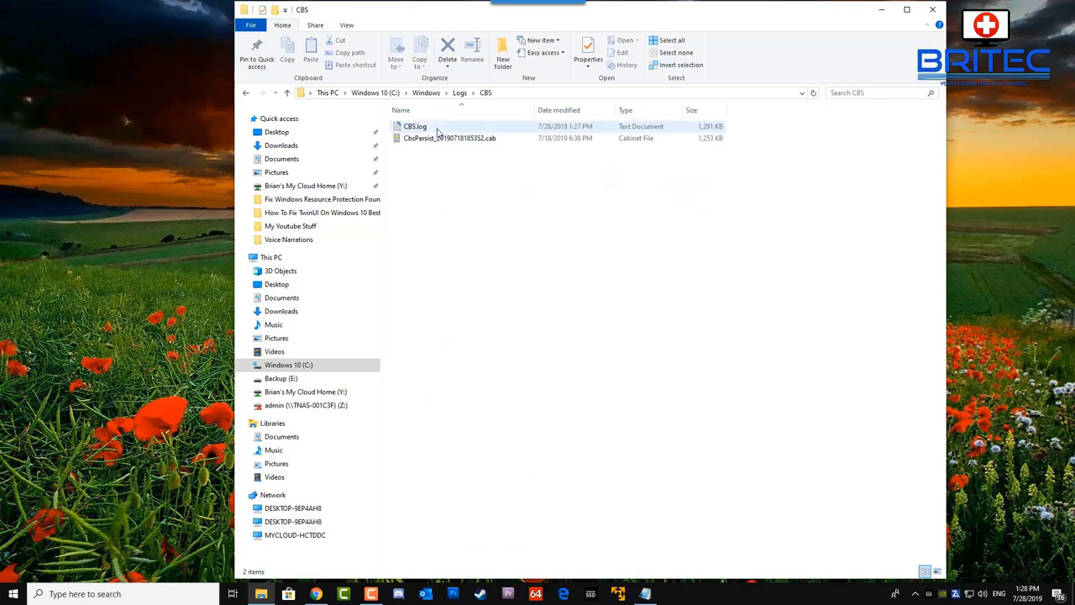
pyautogui.doubleClick(438, 127)
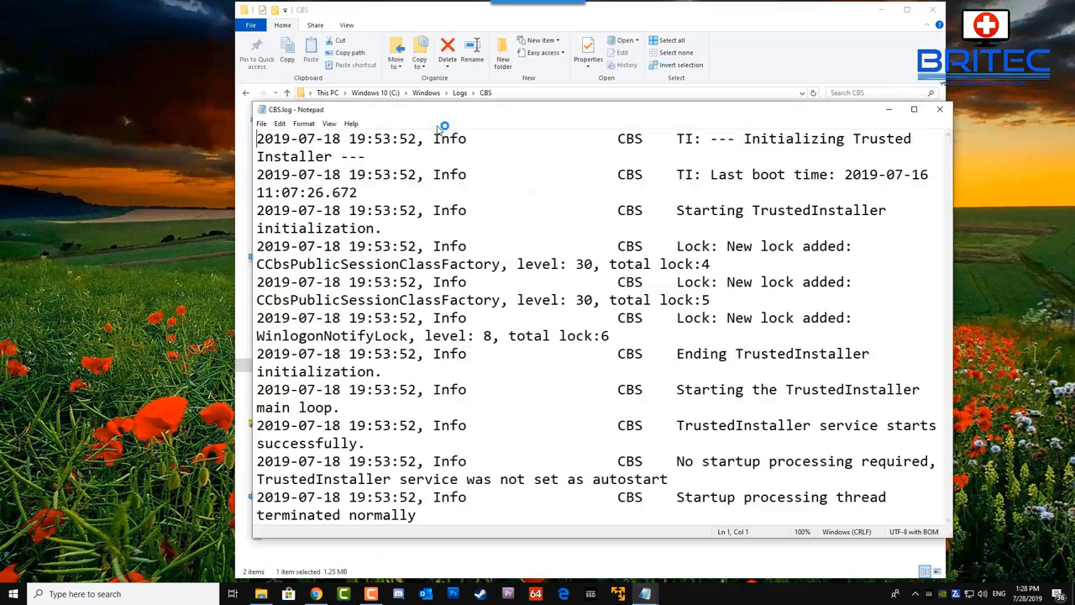
# Step: Find 'Corrupt' in CBS.log, searching downward through the log
pyautogui.click(279, 130)
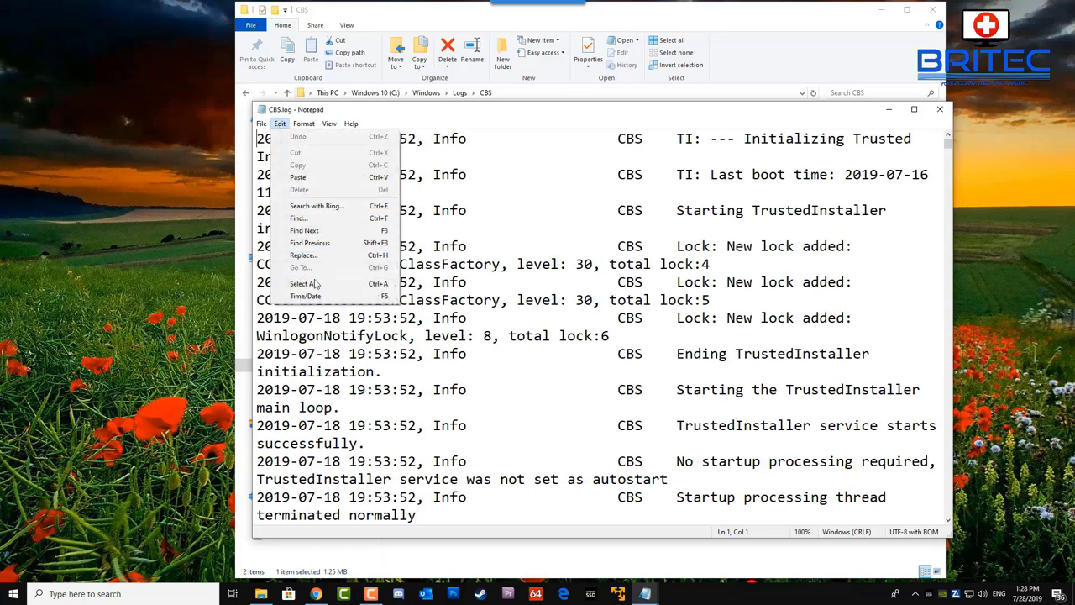
pyautogui.click(299, 218)
pyautogui.click(359, 225)
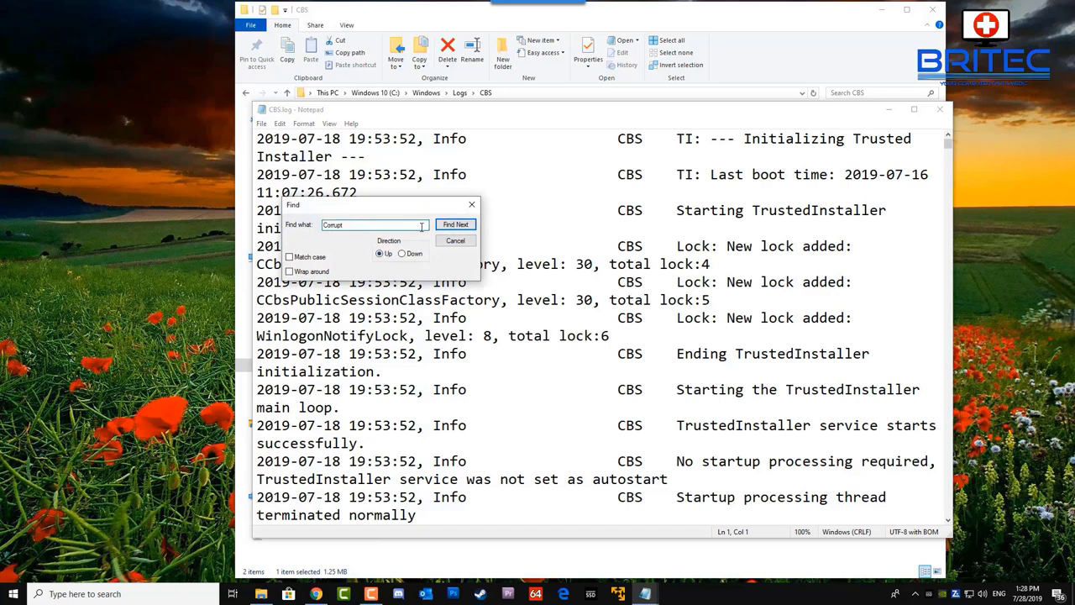
pyautogui.click(454, 226)
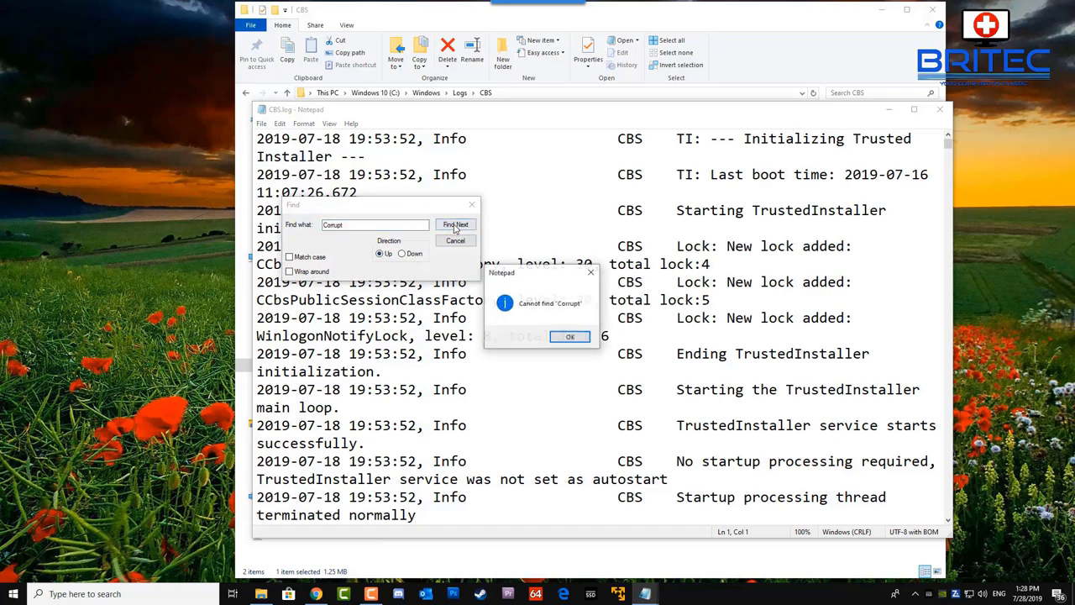
pyautogui.click(569, 339)
pyautogui.click(415, 253)
pyautogui.click(450, 229)
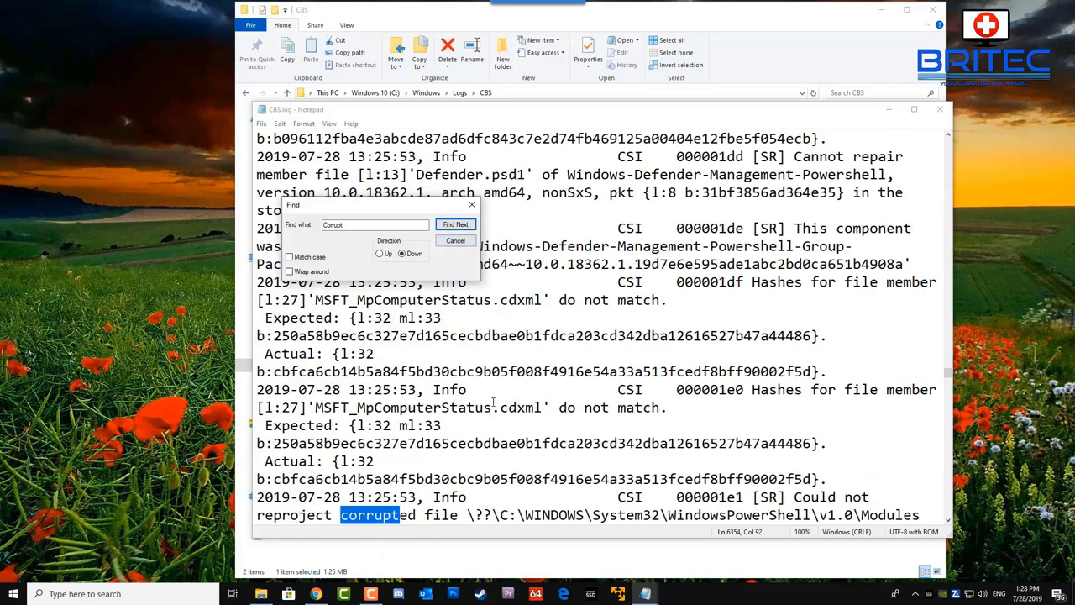
# Step: Step through the remaining 'Corrupt' matches, then close the Find dialog and Notepad
pyautogui.scroll(-2, 489, 437)
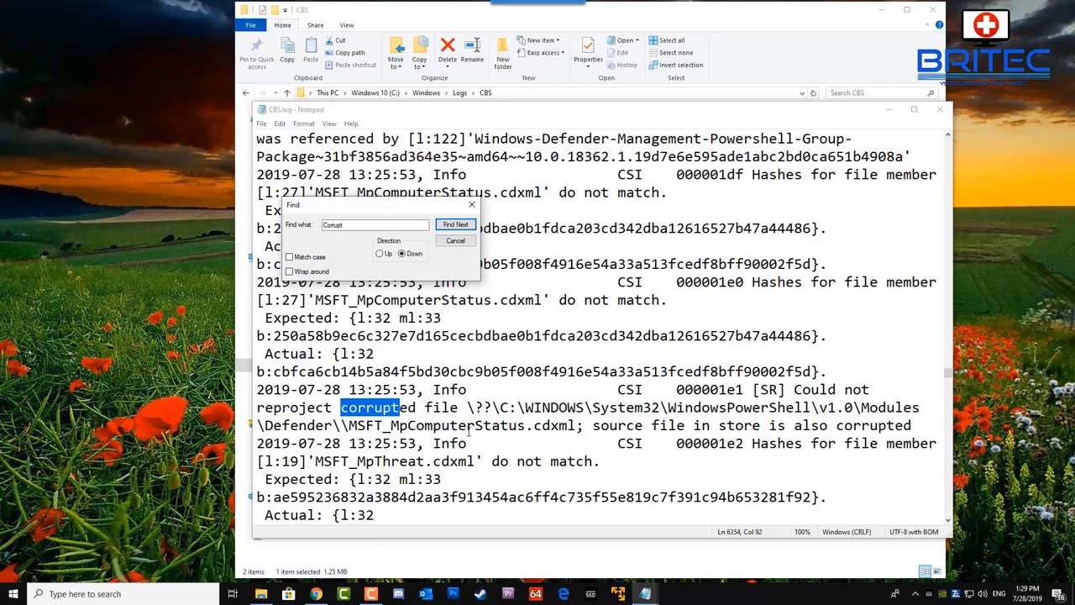
pyautogui.scroll(-1, 467, 433)
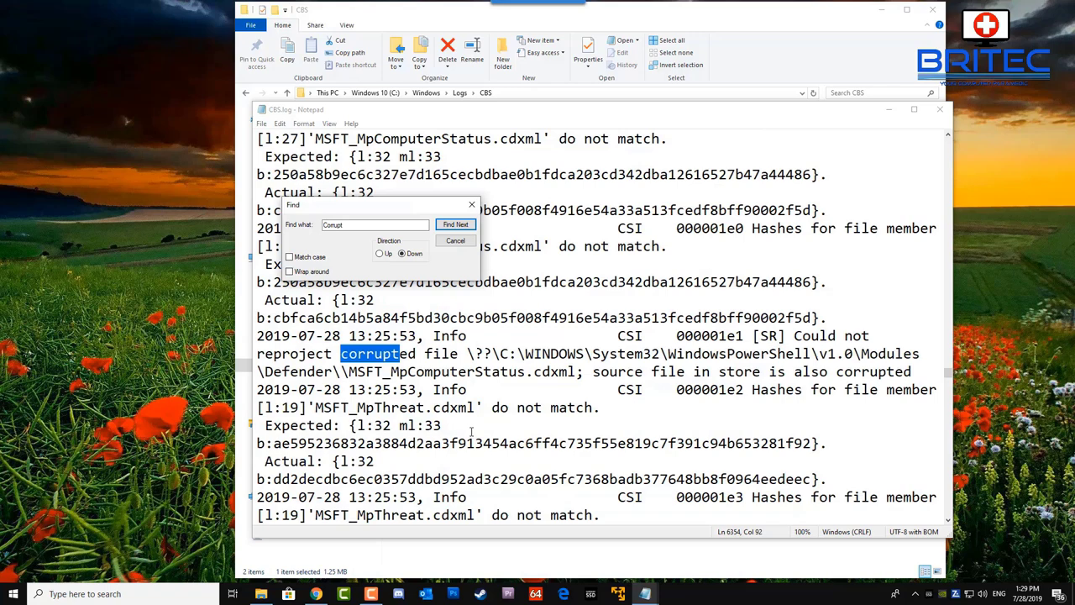
pyautogui.scroll(-1, 471, 433)
pyautogui.scroll(-2, 471, 432)
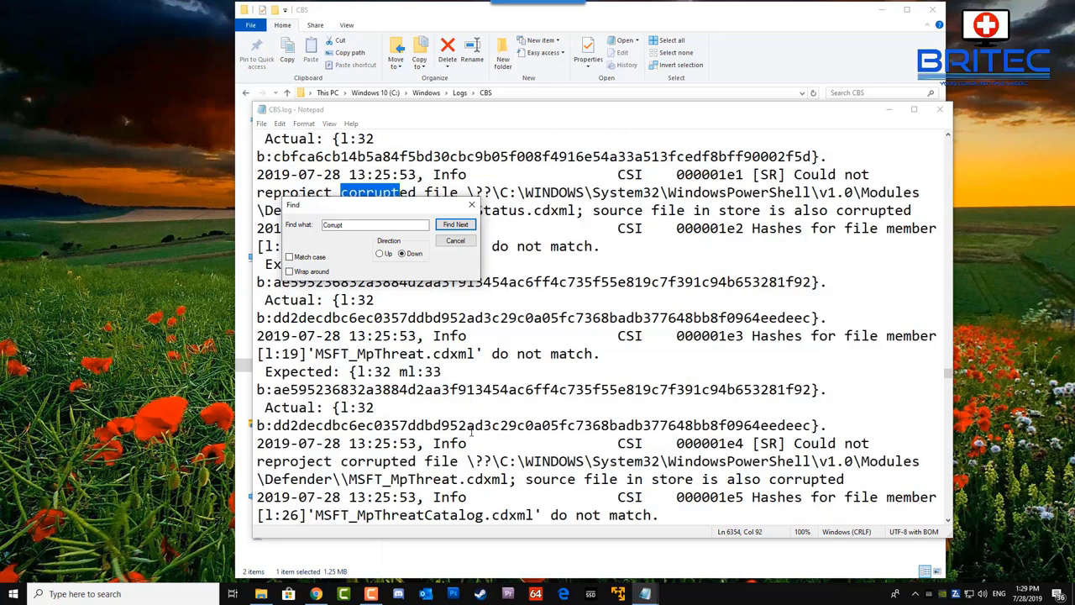
pyautogui.scroll(-3, 471, 432)
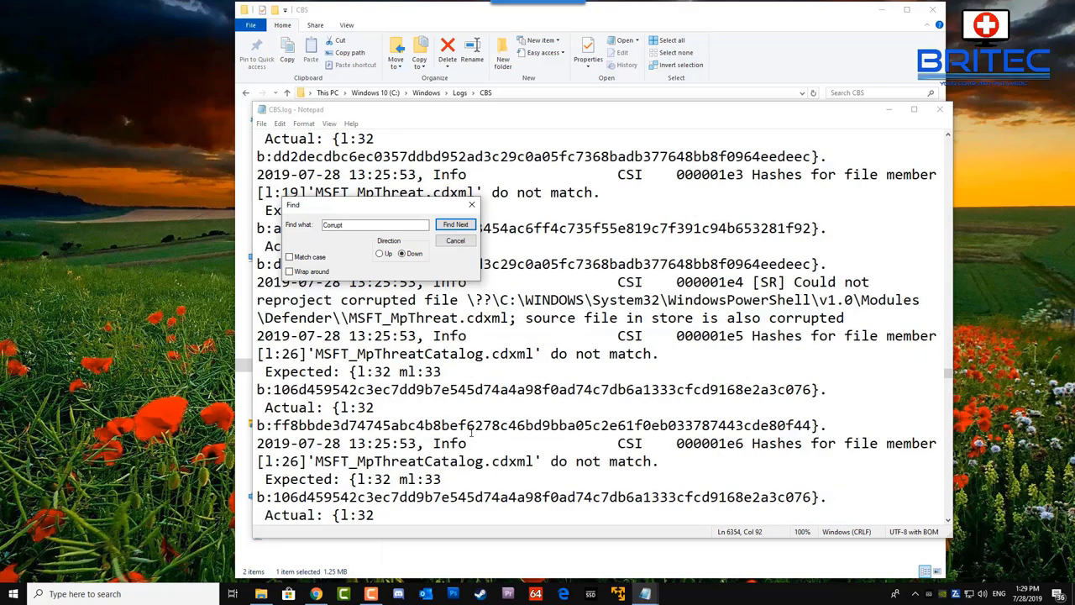
pyautogui.scroll(-3, 471, 433)
pyautogui.scroll(-3, 471, 433)
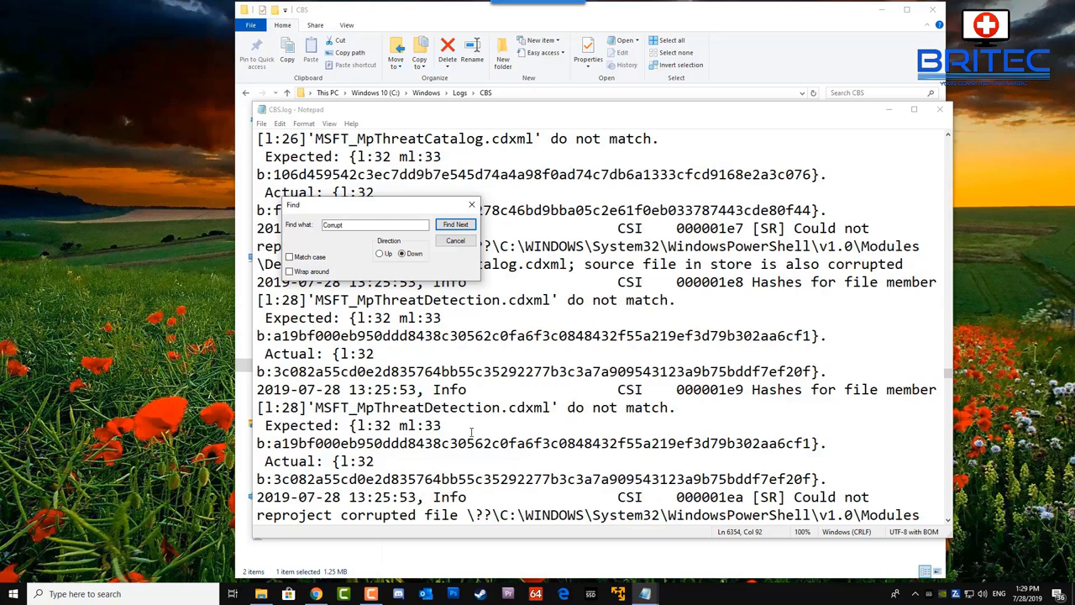
pyautogui.click(456, 225)
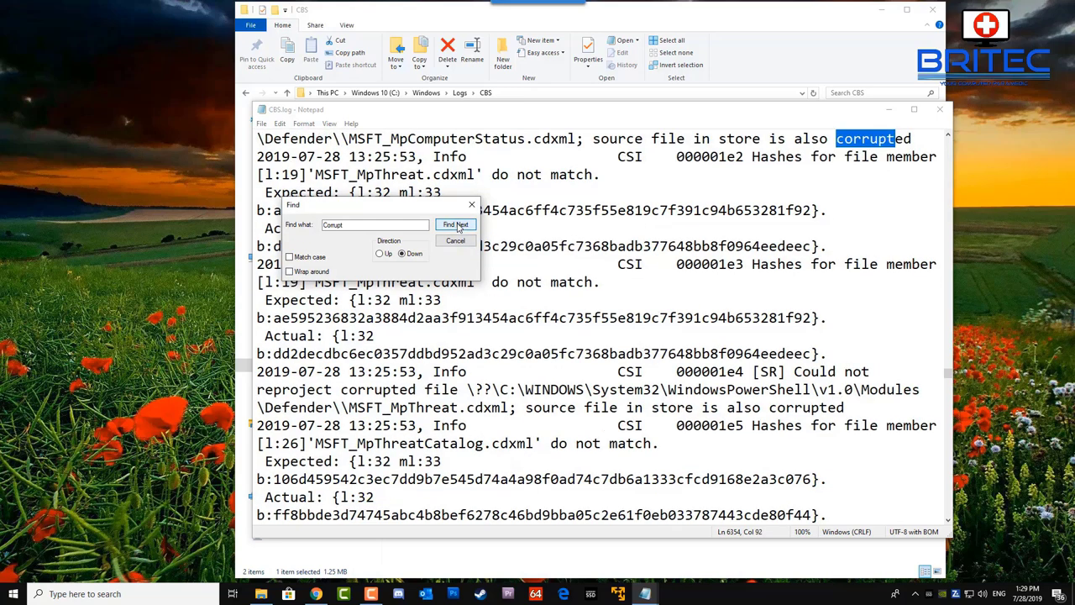
pyautogui.click(458, 228)
pyautogui.scroll(-1, 458, 239)
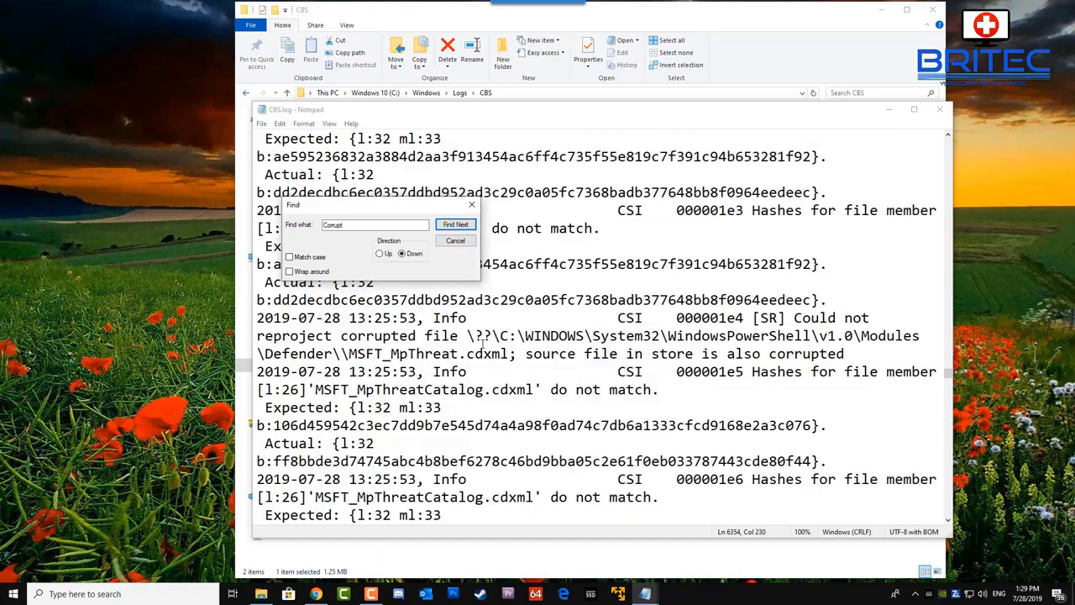
pyautogui.click(458, 225)
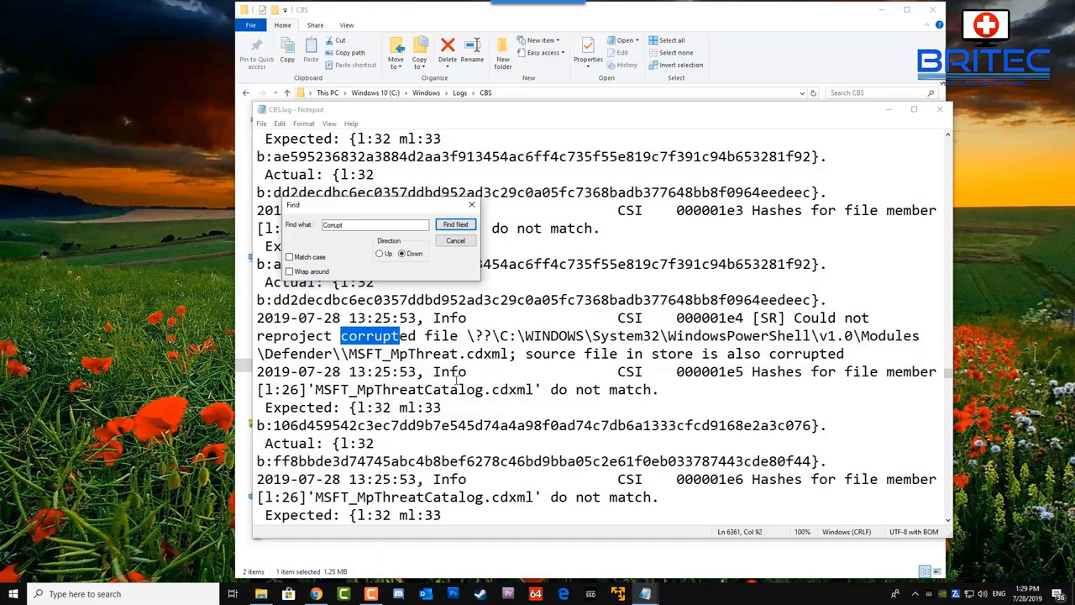
pyautogui.scroll(-3, 457, 380)
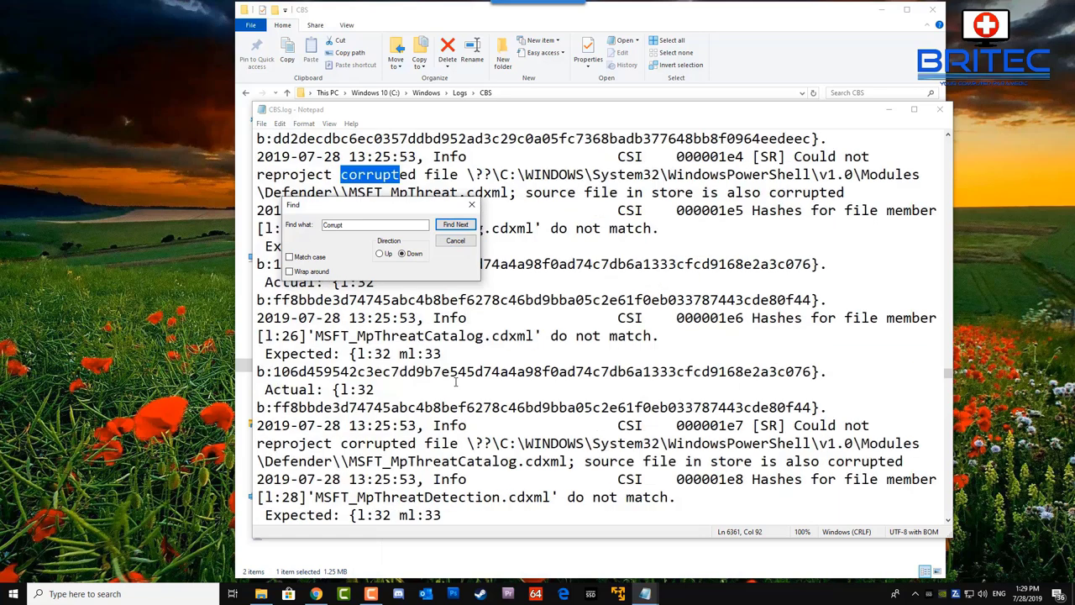
pyautogui.scroll(-2, 458, 380)
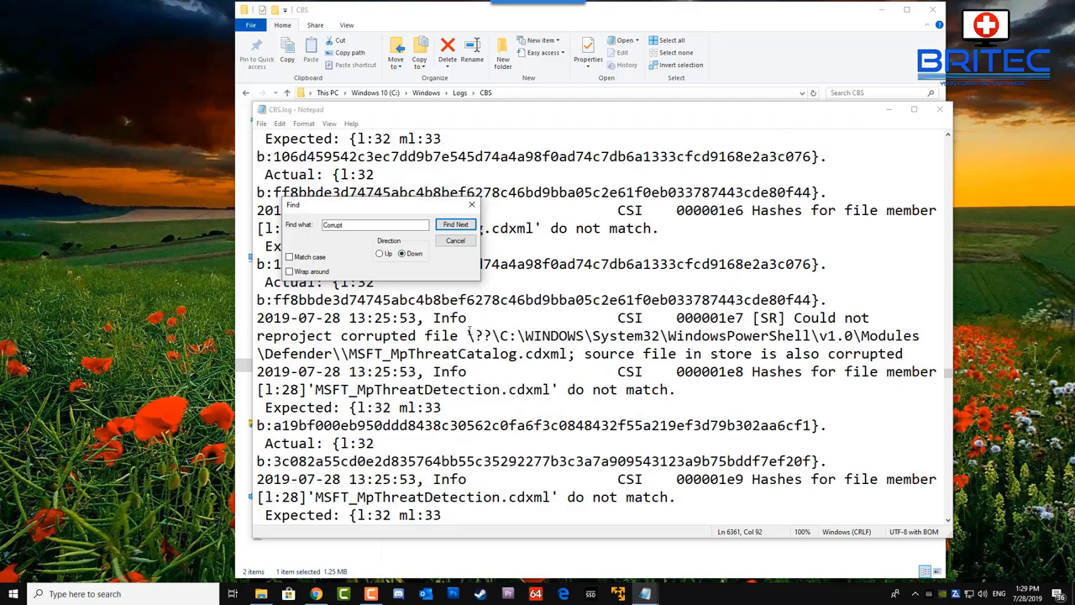
pyautogui.click(472, 204)
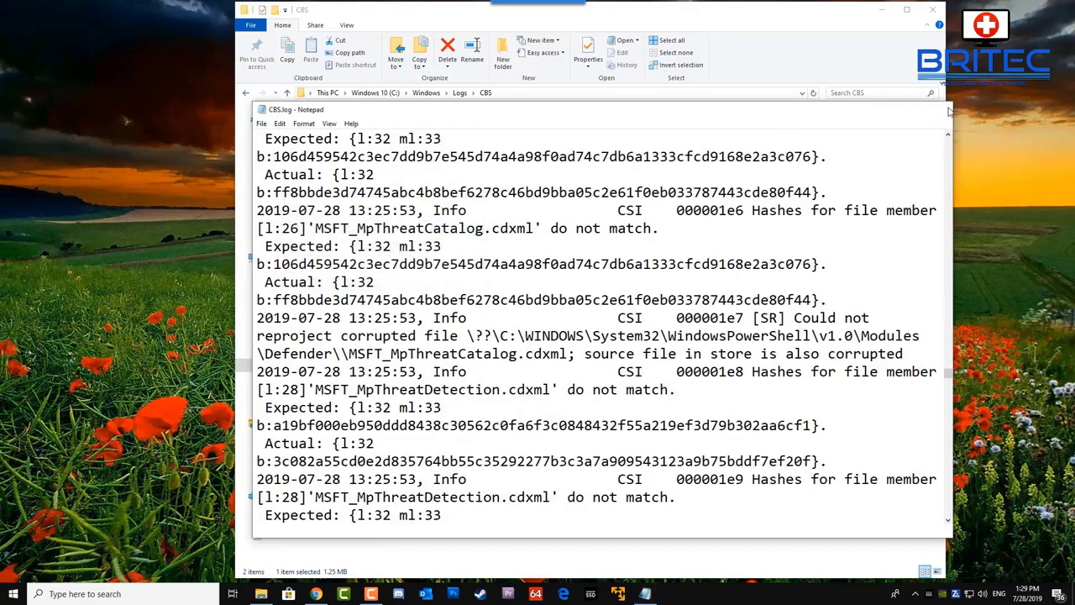
pyautogui.click(940, 109)
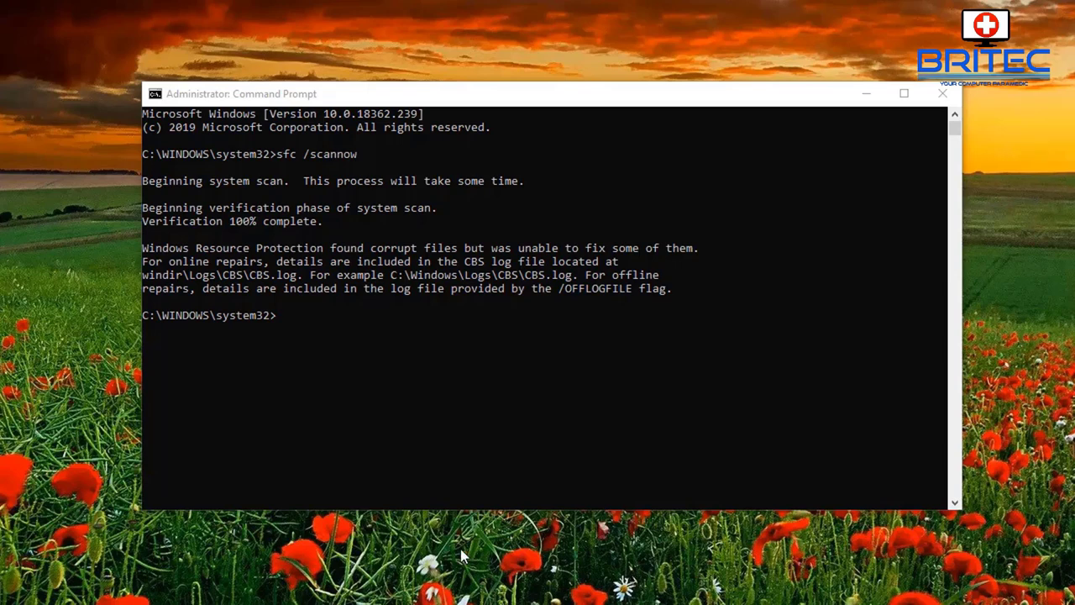
# Step: Run Dism /Online /Cleanup-Image /CheckHealth, then paste the ScanHealth command at the prompt
pyautogui.click(352, 419)
pyautogui.rightClick(317, 363)
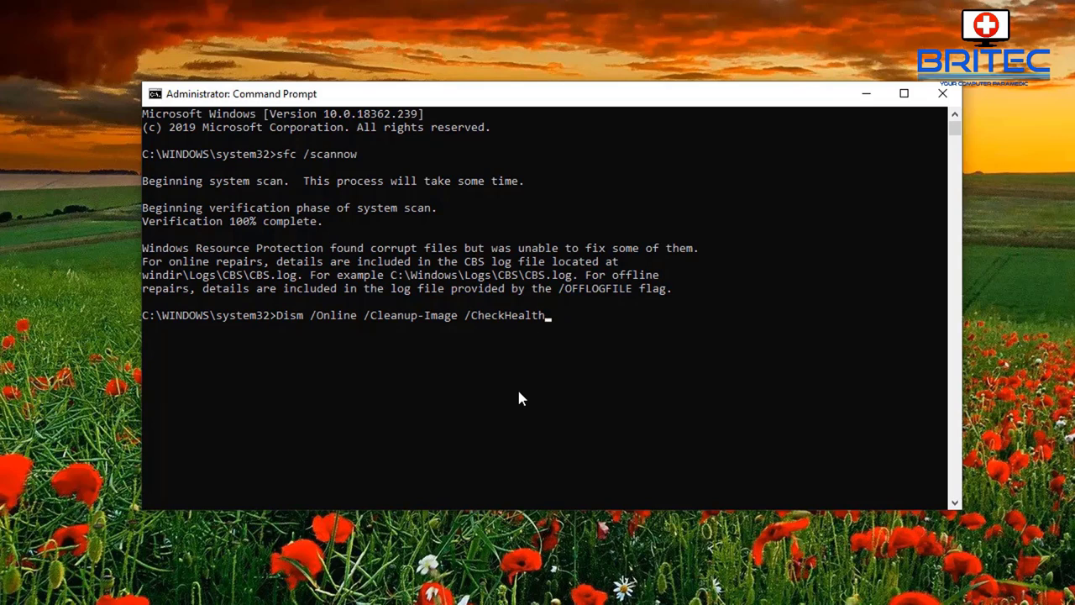
pyautogui.press('Return')
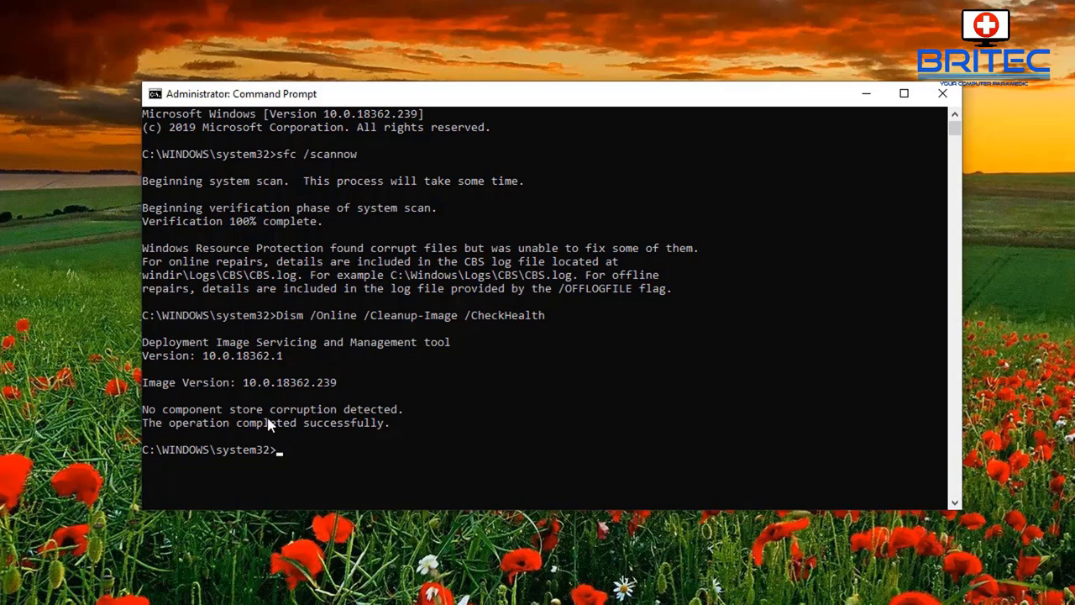
pyautogui.click(293, 468)
pyautogui.rightClick(294, 460)
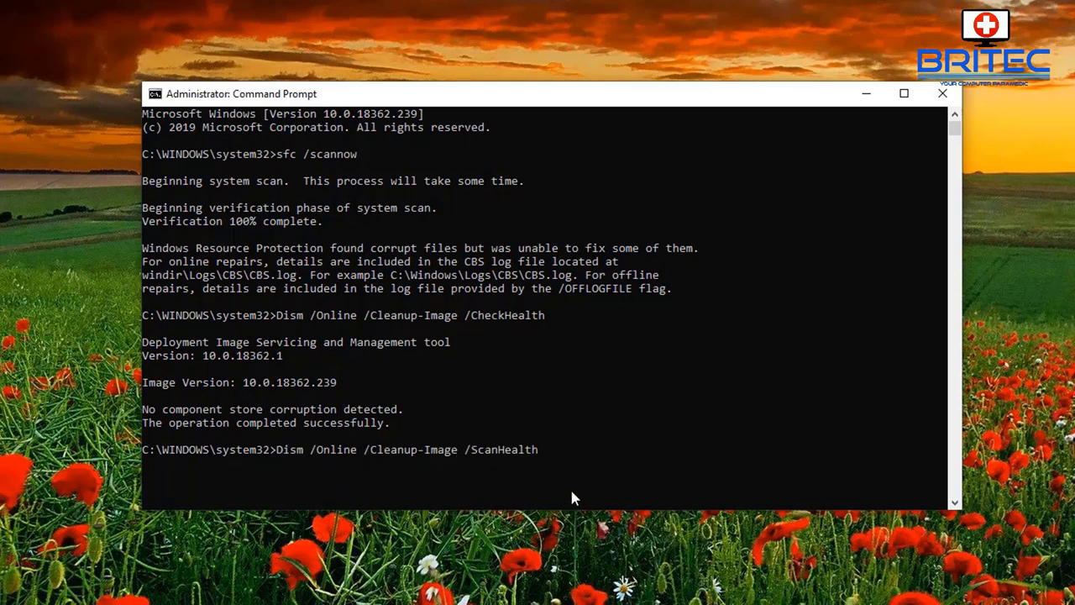
# Step: Run Dism /Online /Cleanup-Image /ScanHealth until it reaches 100%
pyautogui.press('Return')
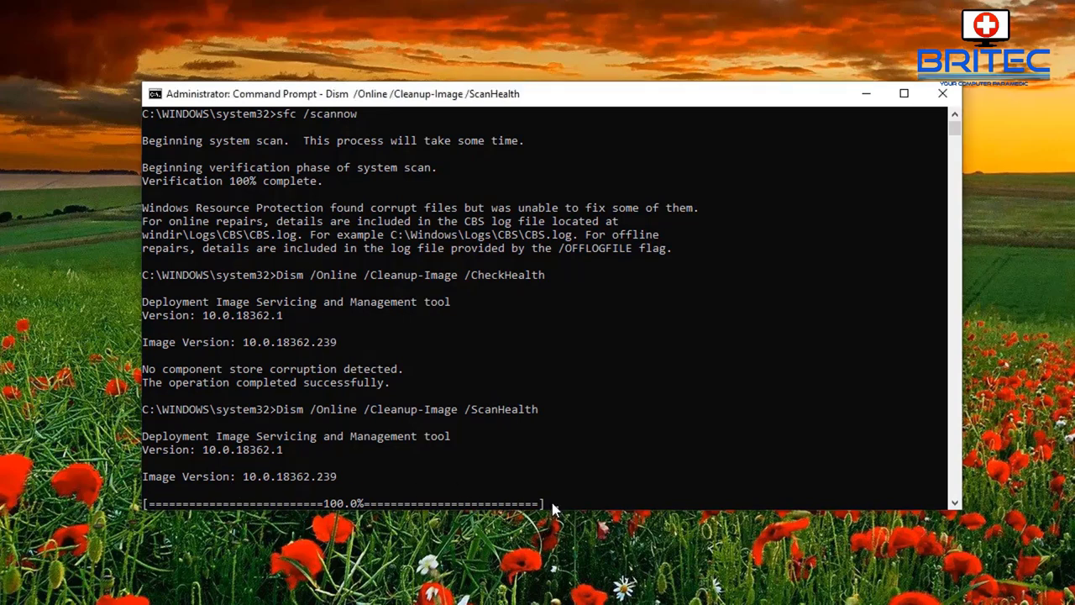
pyautogui.press('Return')
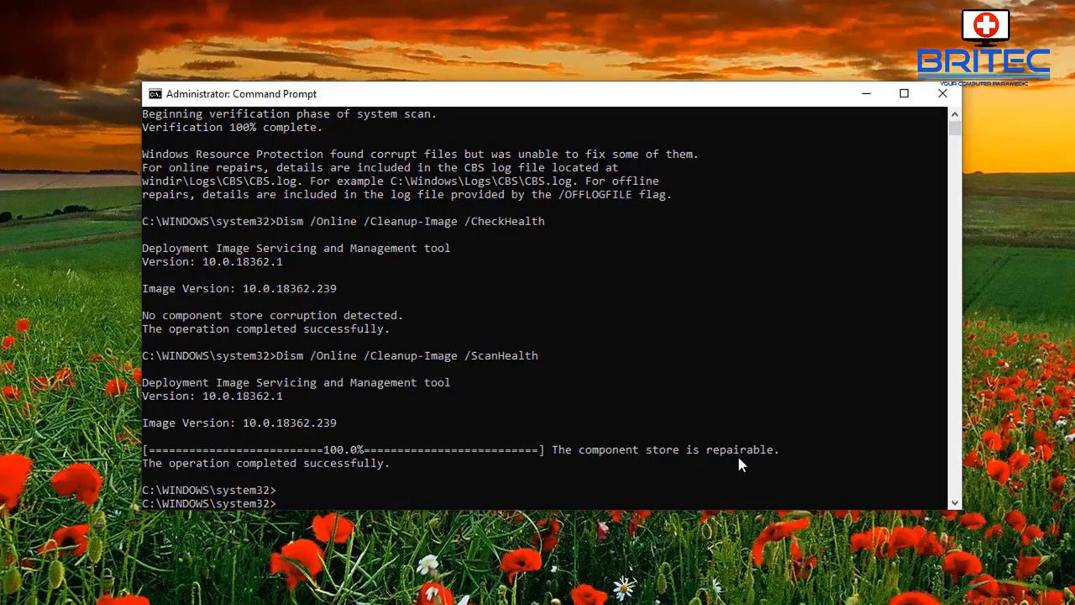
# Step: Paste and run DISM /Online /Cleanup-Image /RestoreHealth, keeping it running to 100%
pyautogui.write('DISM /Online /Cleanup-Image /RestoreHealth')
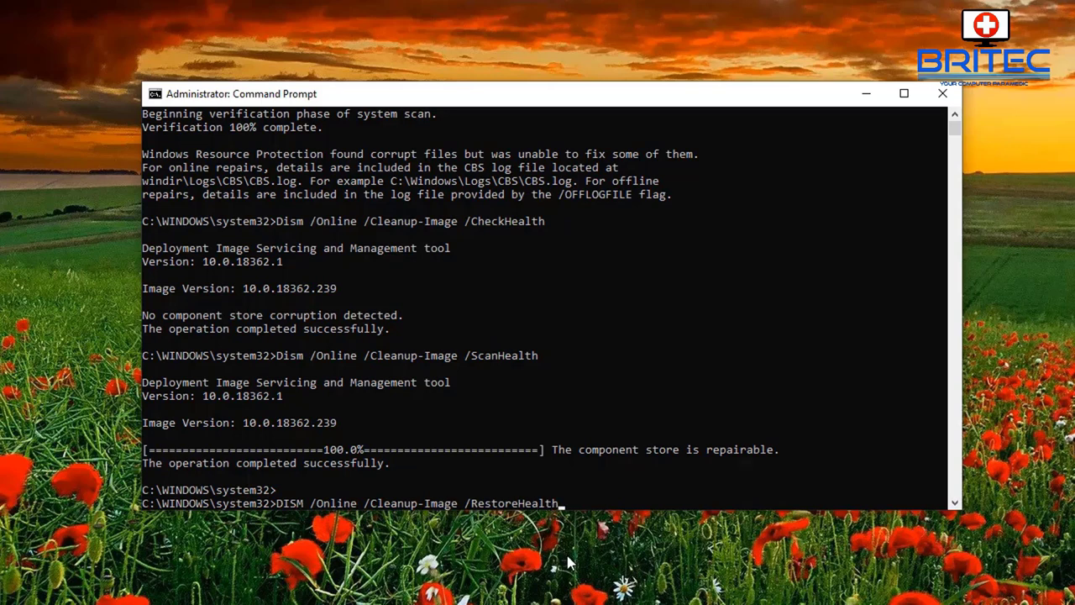
pyautogui.press('Return')
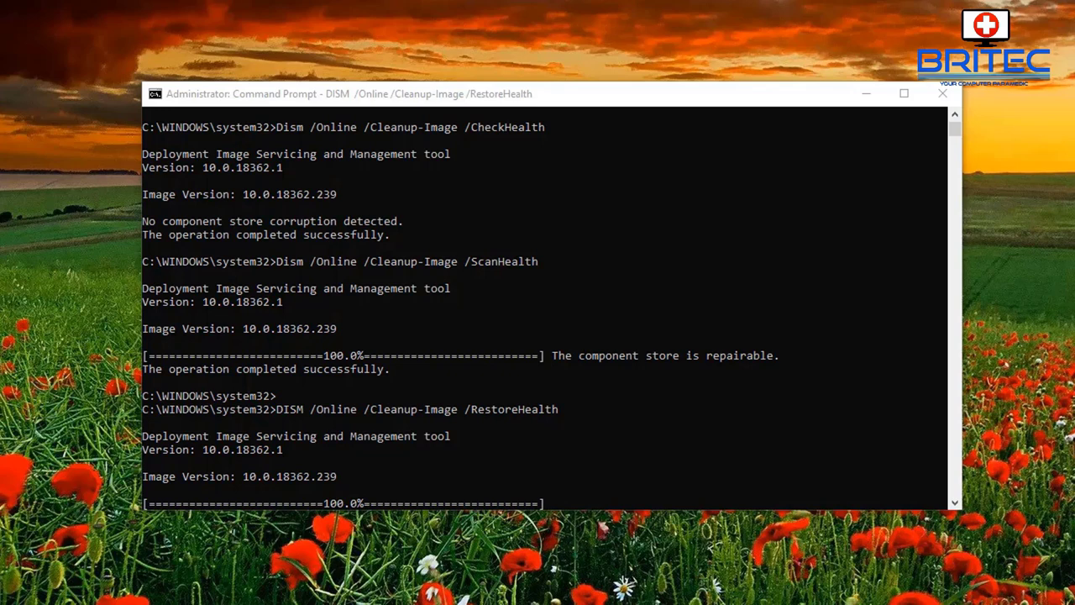
pyautogui.click(563, 504)
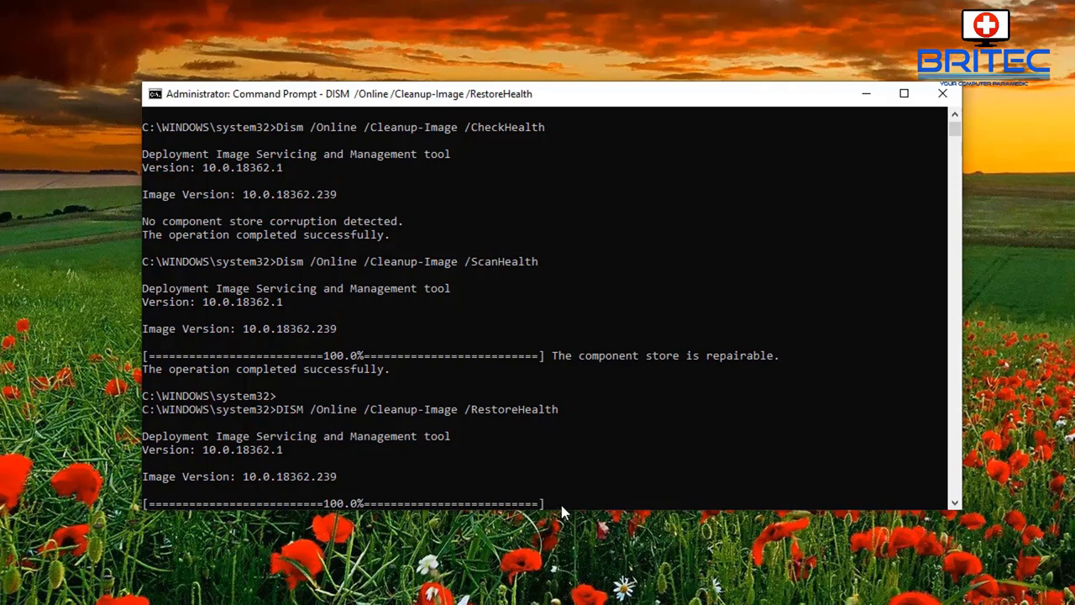
pyautogui.click(568, 505)
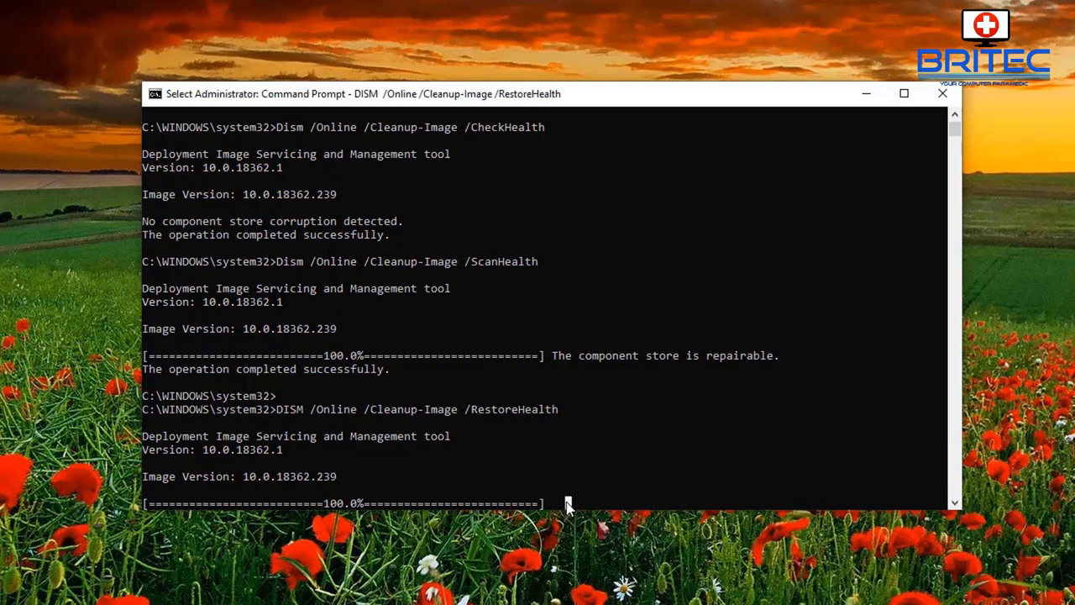
pyautogui.press('Return')
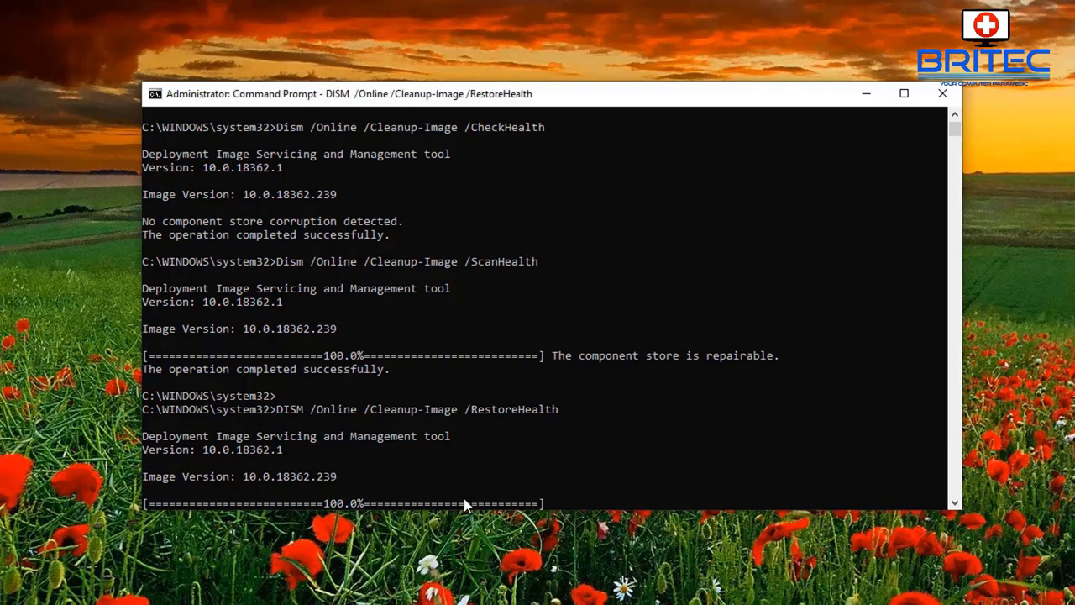
pyautogui.scroll(-5, 769, 436)
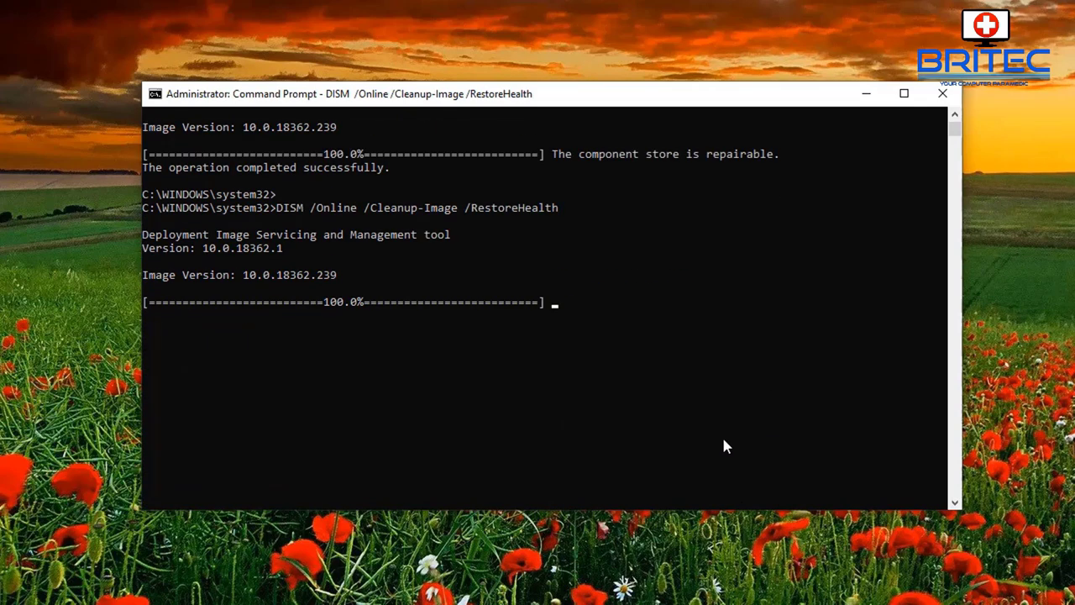
pyautogui.scroll(1, 723, 443)
pyautogui.click(622, 464)
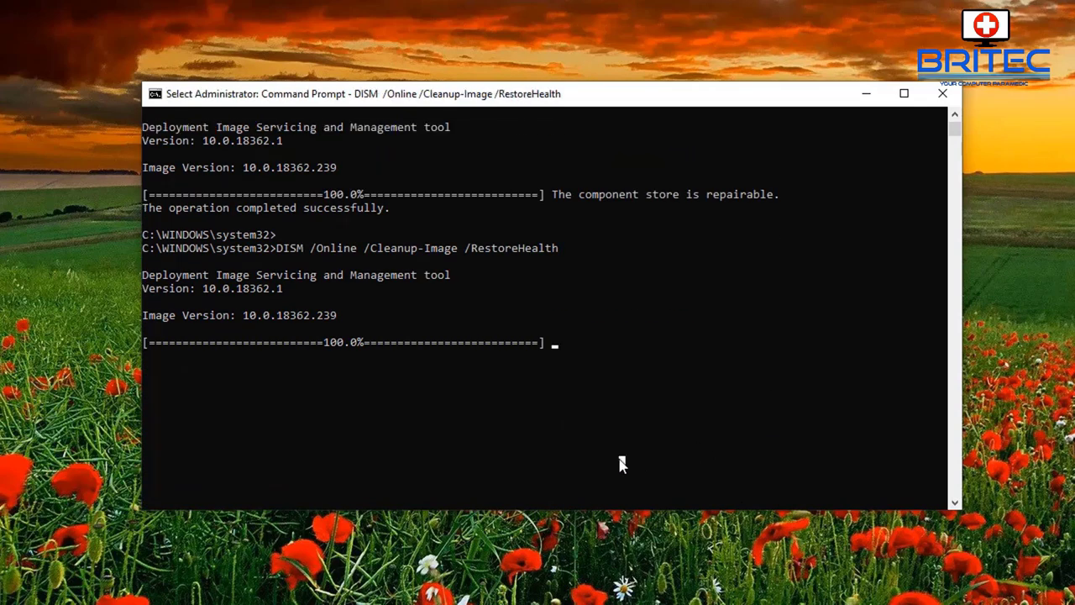
pyautogui.rightClick(622, 464)
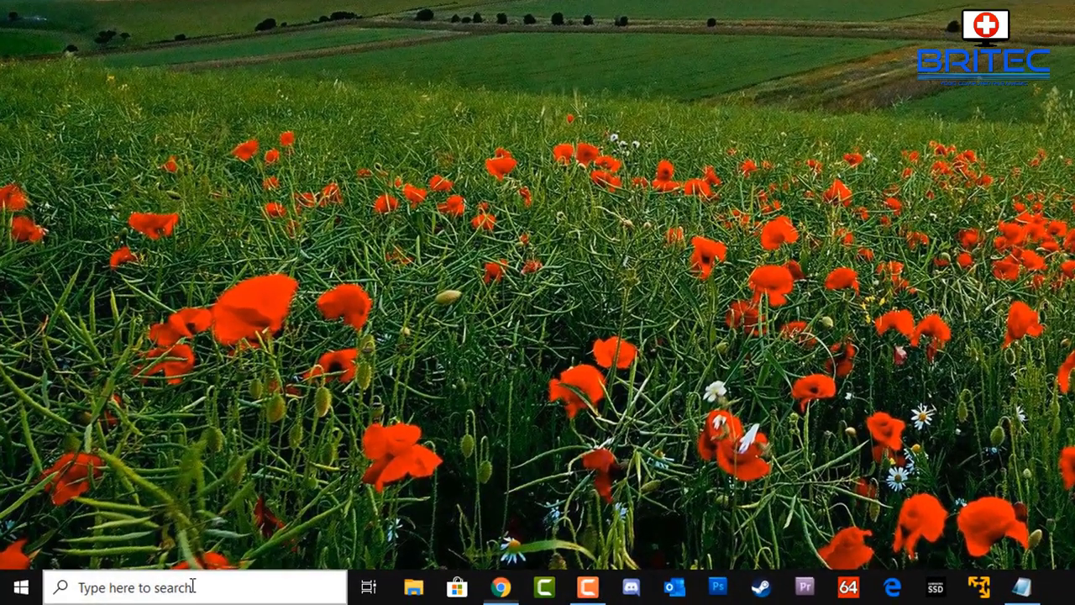
# Step: Run chkdsk /x /f C: as administrator and confirm scheduling it at next restart
pyautogui.click(195, 586)
pyautogui.write('cmd')
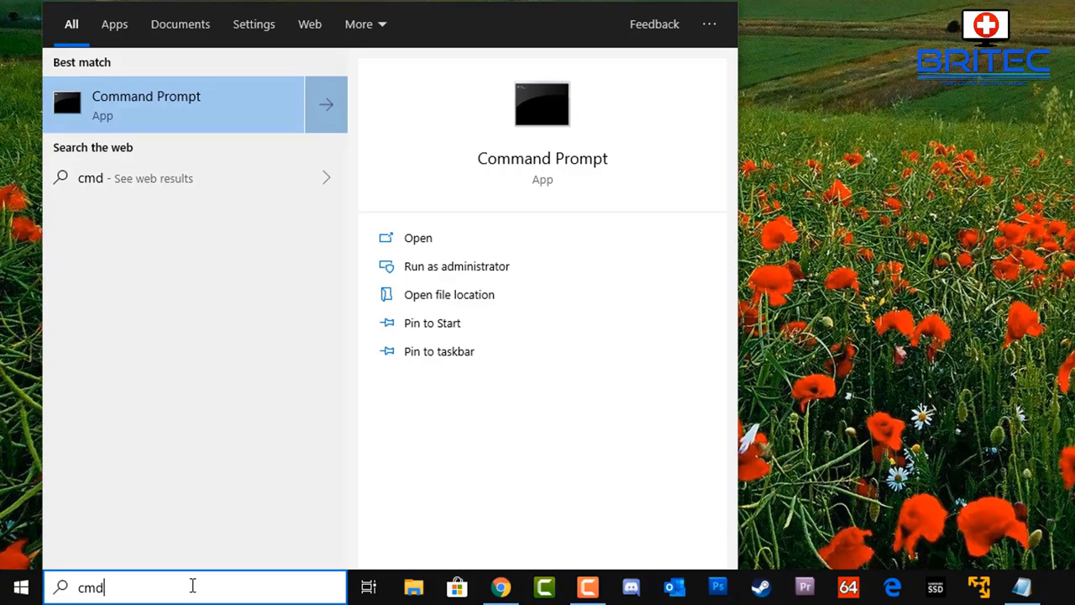
pyautogui.click(477, 267)
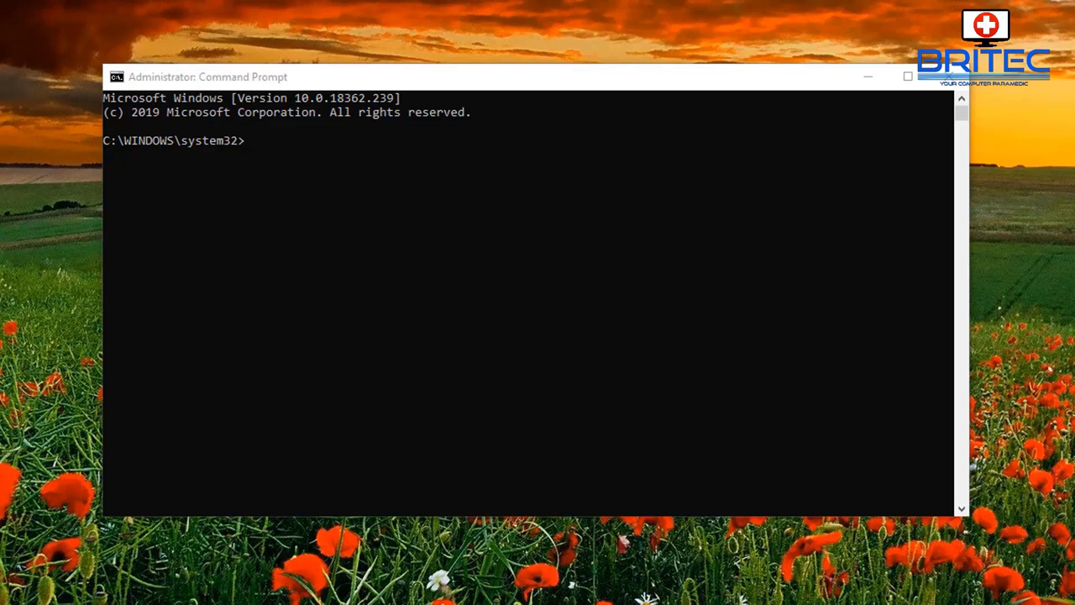
pyautogui.click(278, 218)
pyautogui.write('chkdsk')
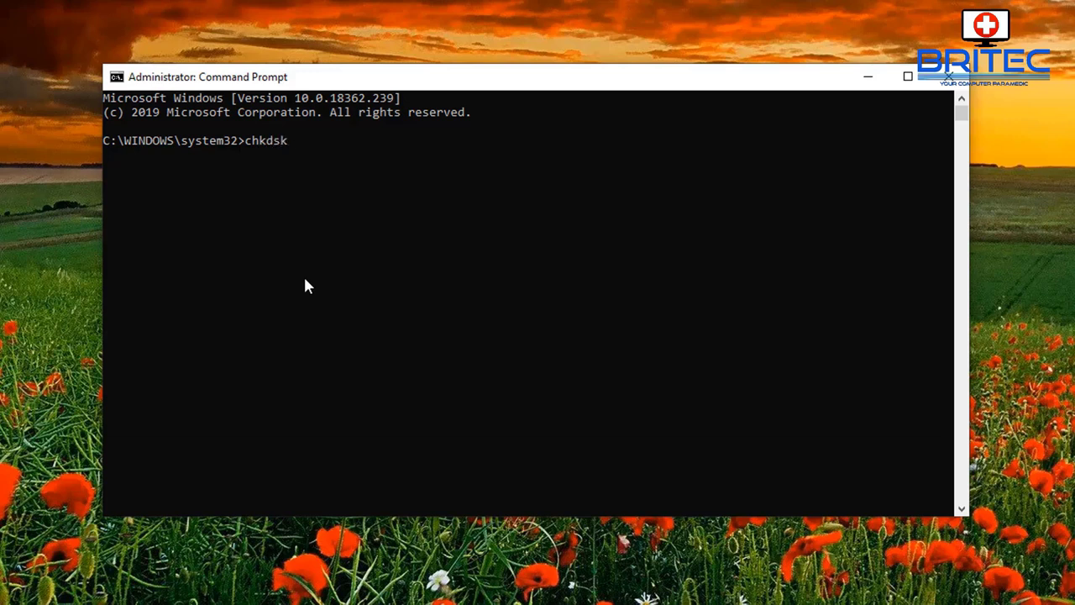
pyautogui.write(' /x /f C:')
pyautogui.press('Return')
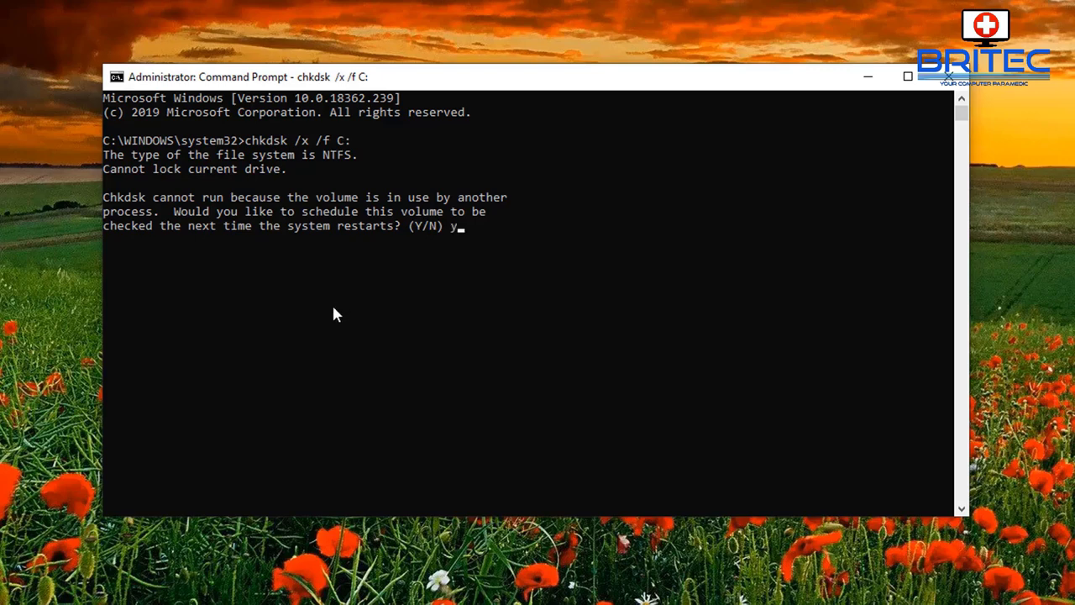
pyautogui.press('Return')
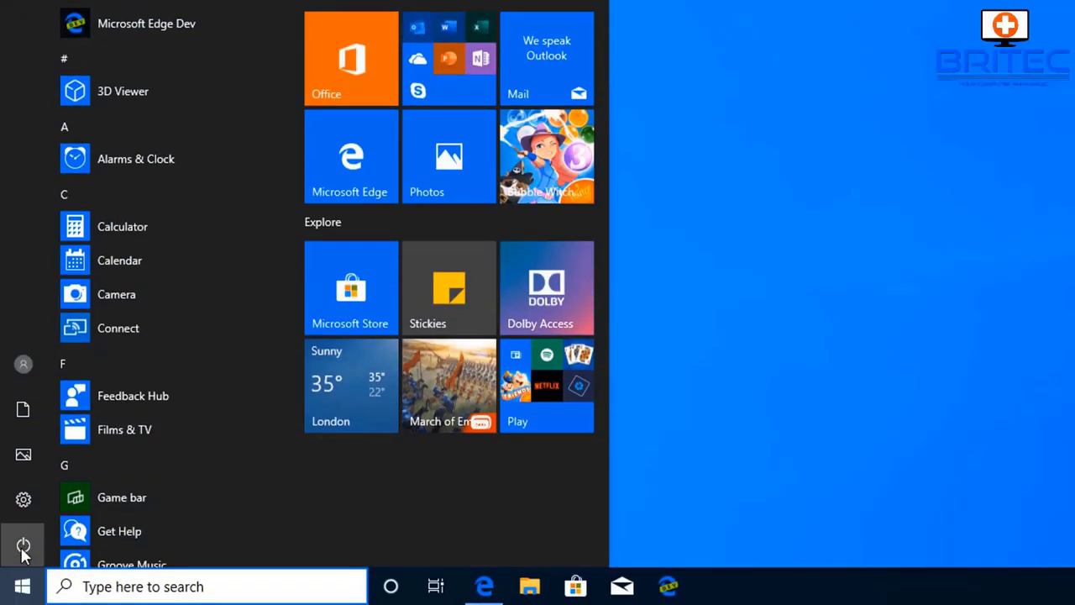
# Step: Choose Restart from the Start menu's power options
pyautogui.click(23, 544)
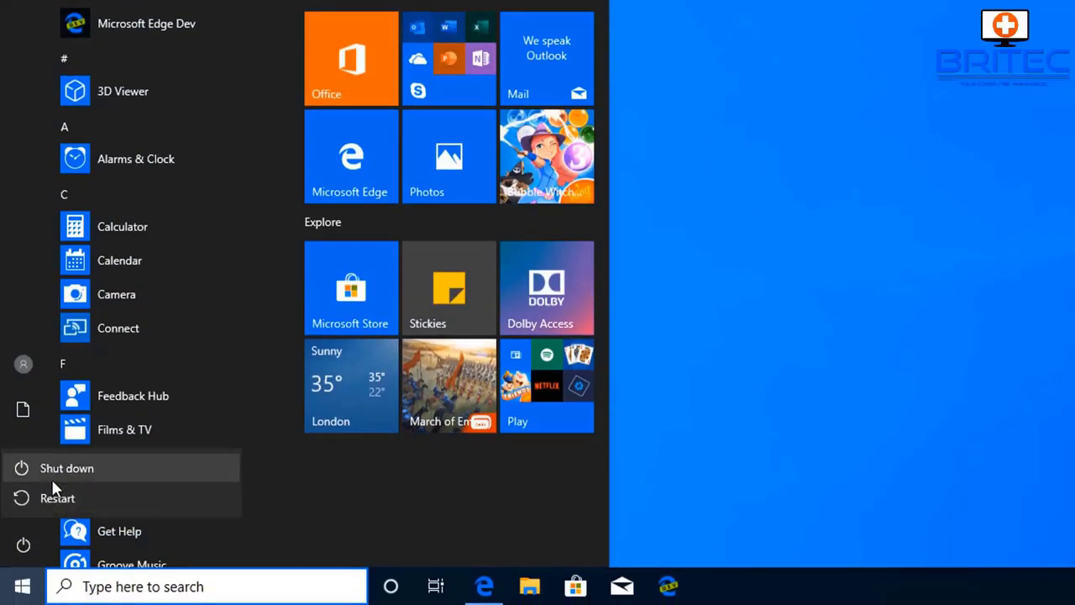
pyautogui.click(57, 497)
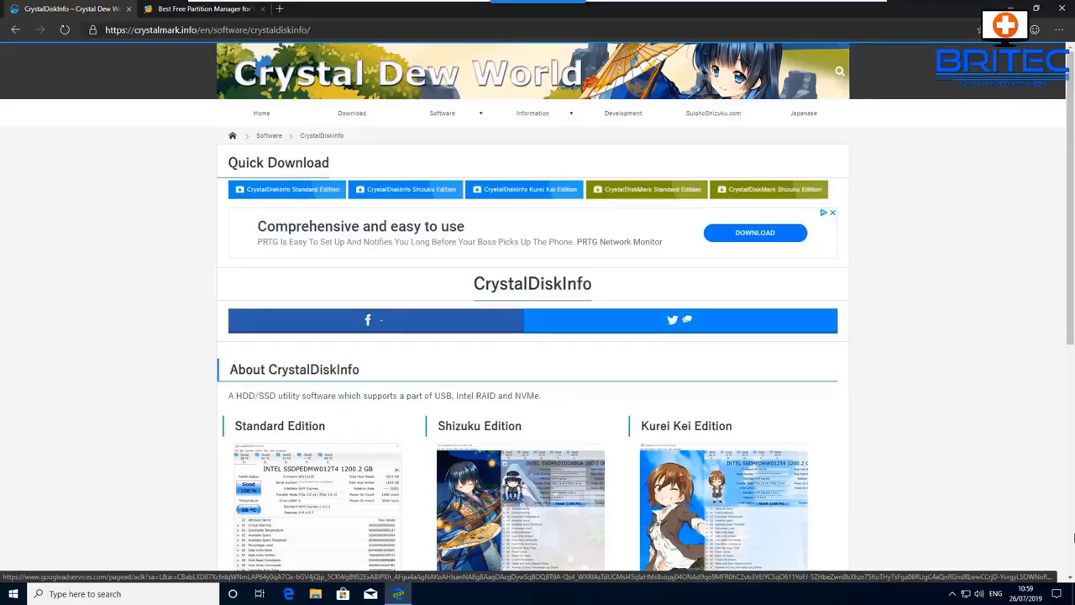
# Step: Download the CrystalDiskInfo Standard Edition installer from its download page
pyautogui.scroll(-3, 952, 338)
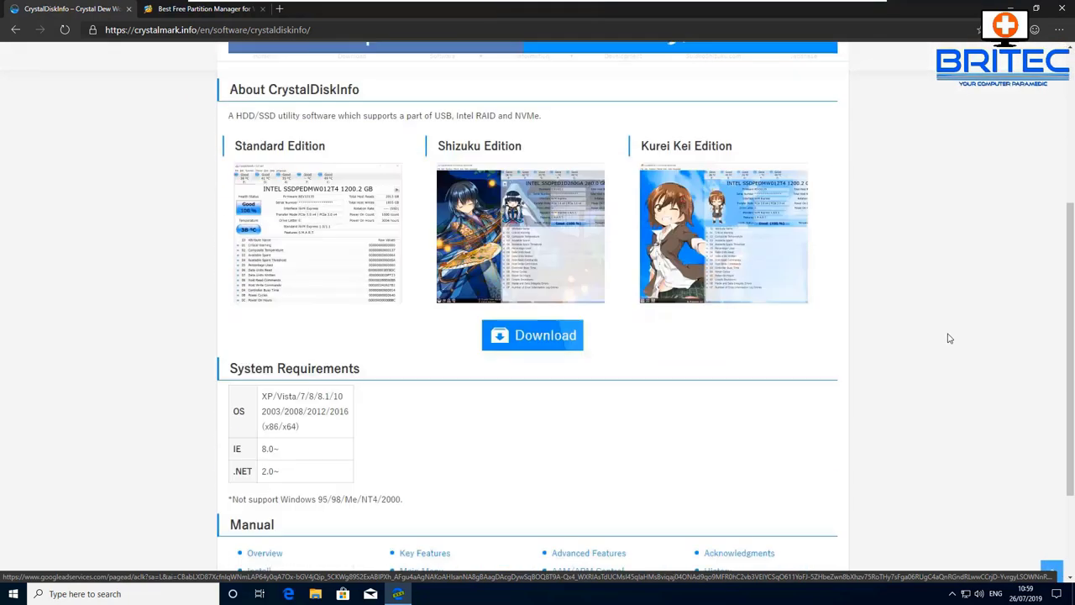
pyautogui.scroll(-2, 950, 337)
pyautogui.scroll(1, 949, 338)
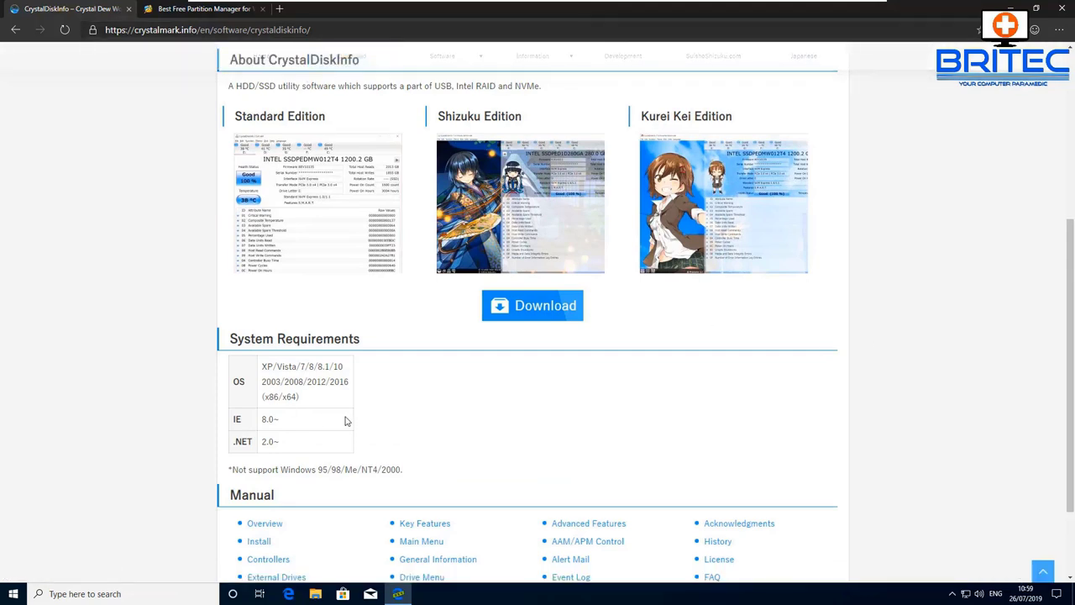
pyautogui.click(520, 309)
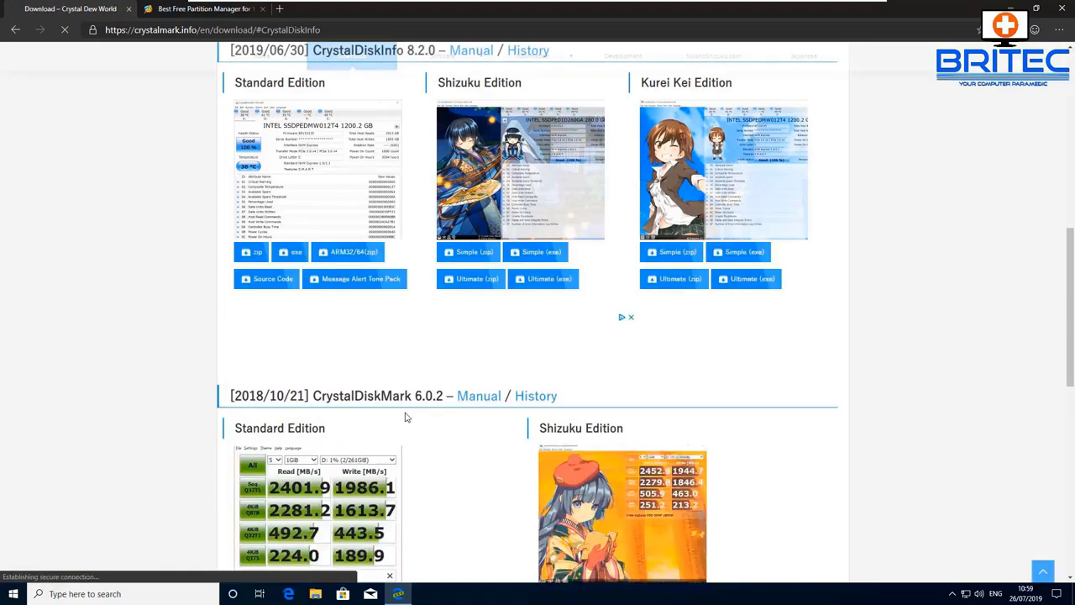
pyautogui.scroll(2, 404, 418)
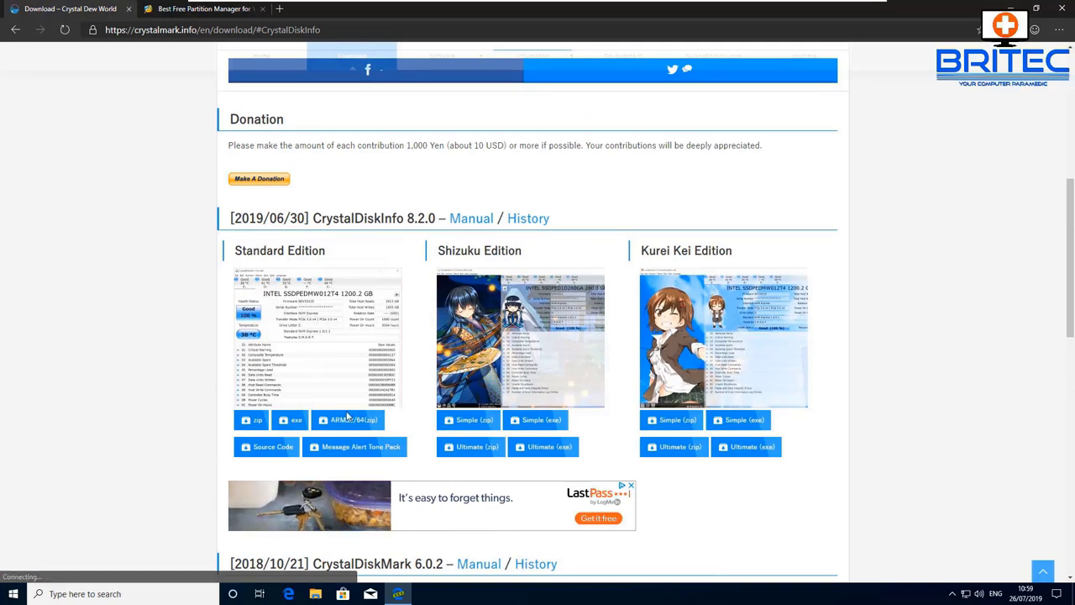
pyautogui.click(290, 420)
# Step: Download MiniTool Partition Wizard Free (pw11-free.exe) and run the downloaded installer
pyautogui.hotkey('ctrl', 'Tab')
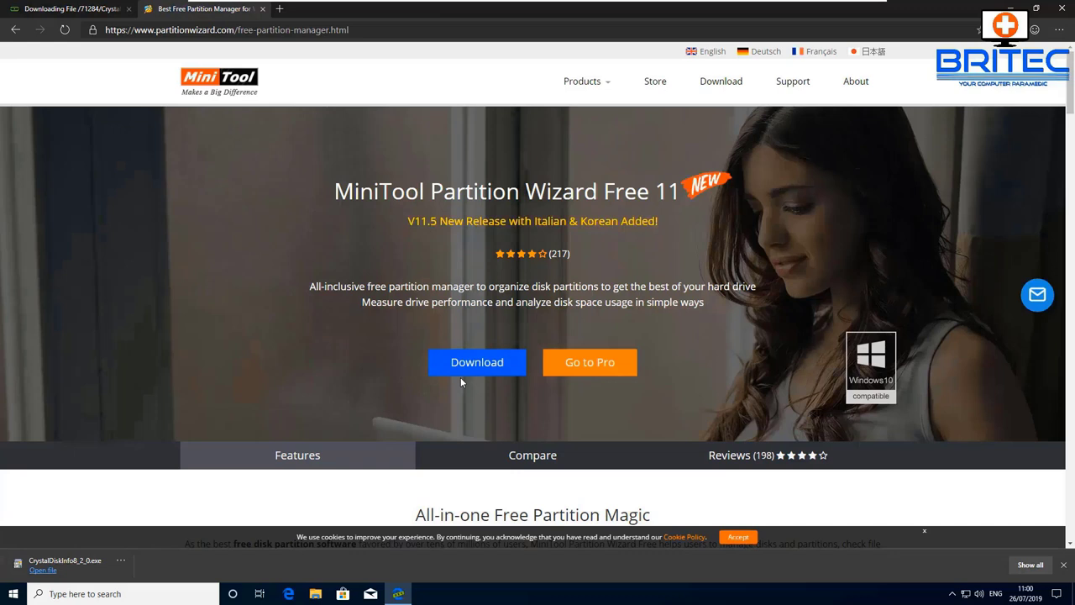
pyautogui.click(462, 374)
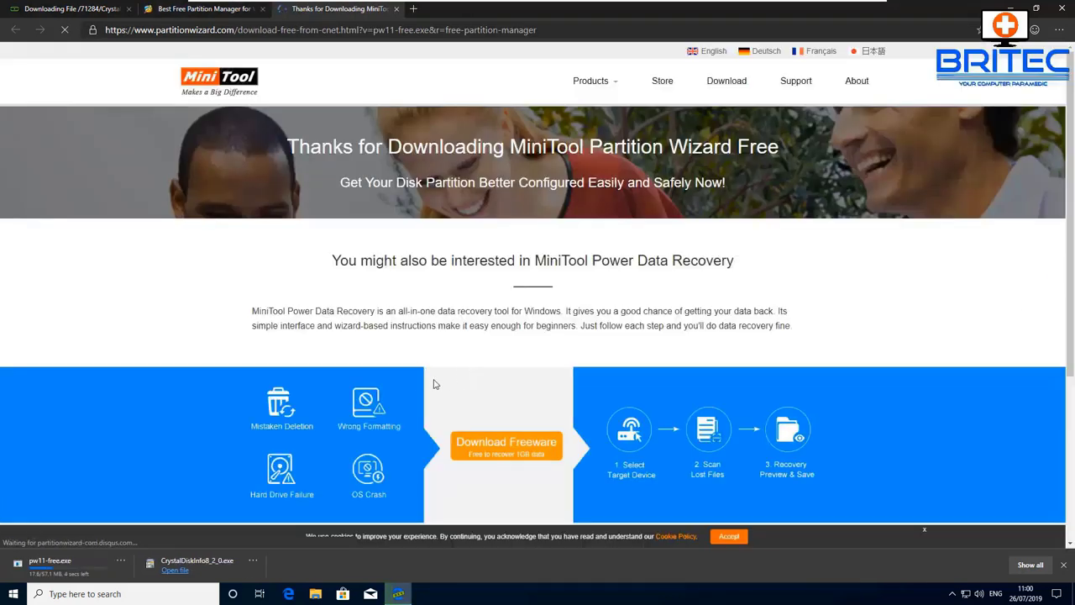
pyautogui.click(199, 564)
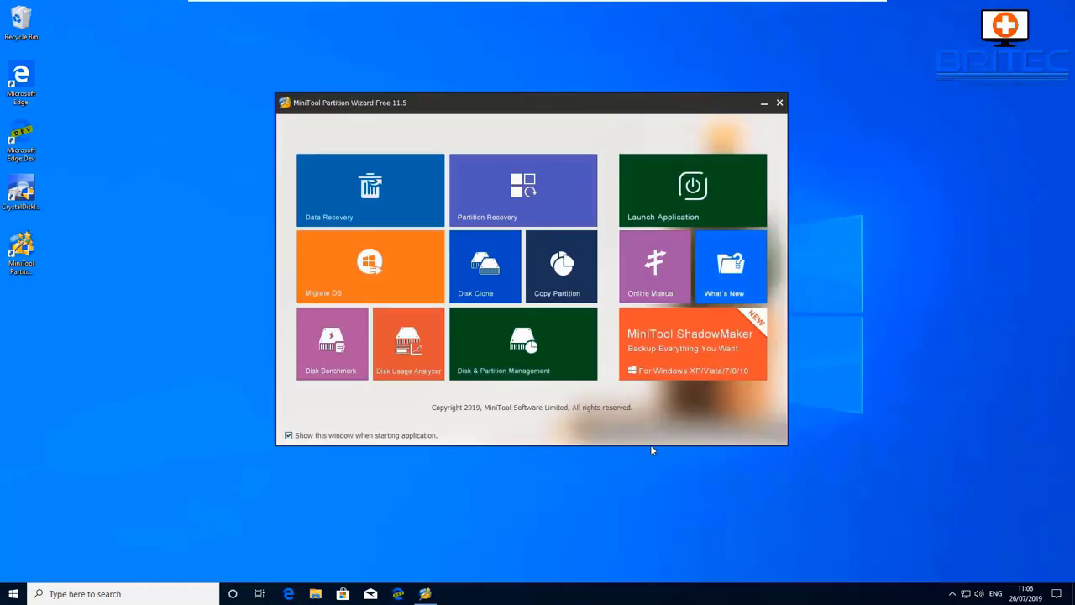
# Step: Launch Partition Wizard's main window, dismiss the ShadowMaker ad, and bring up the C: partition's actions
pyautogui.click(639, 203)
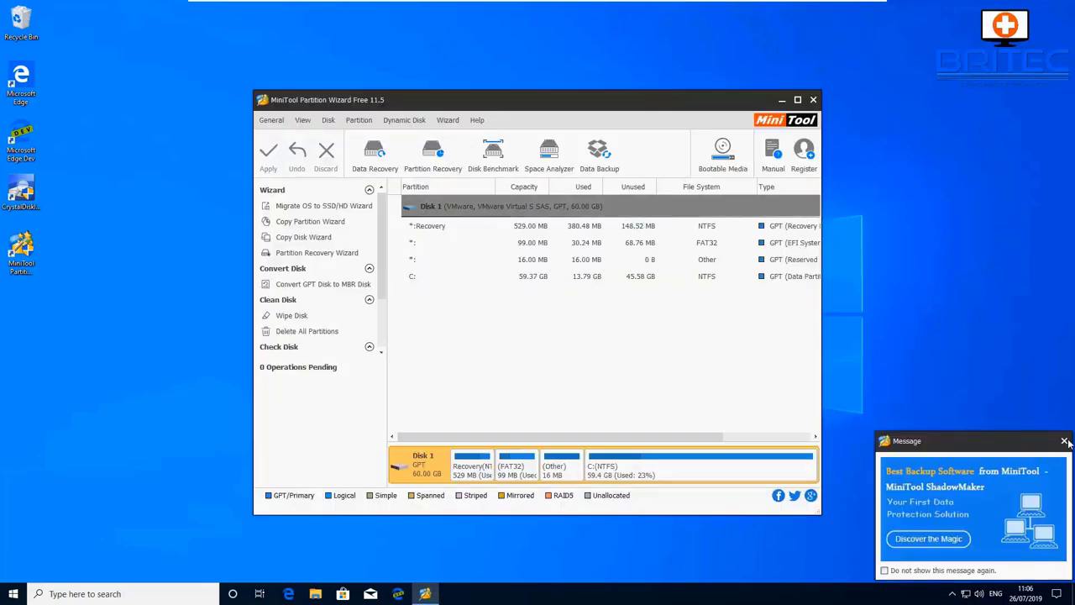
pyautogui.click(1065, 442)
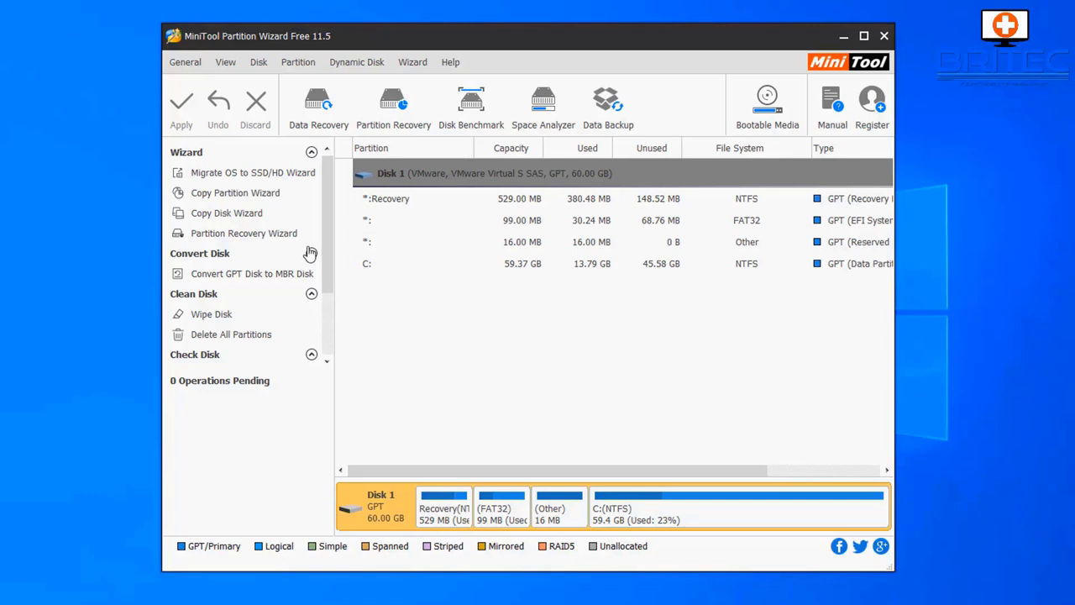
pyautogui.click(367, 265)
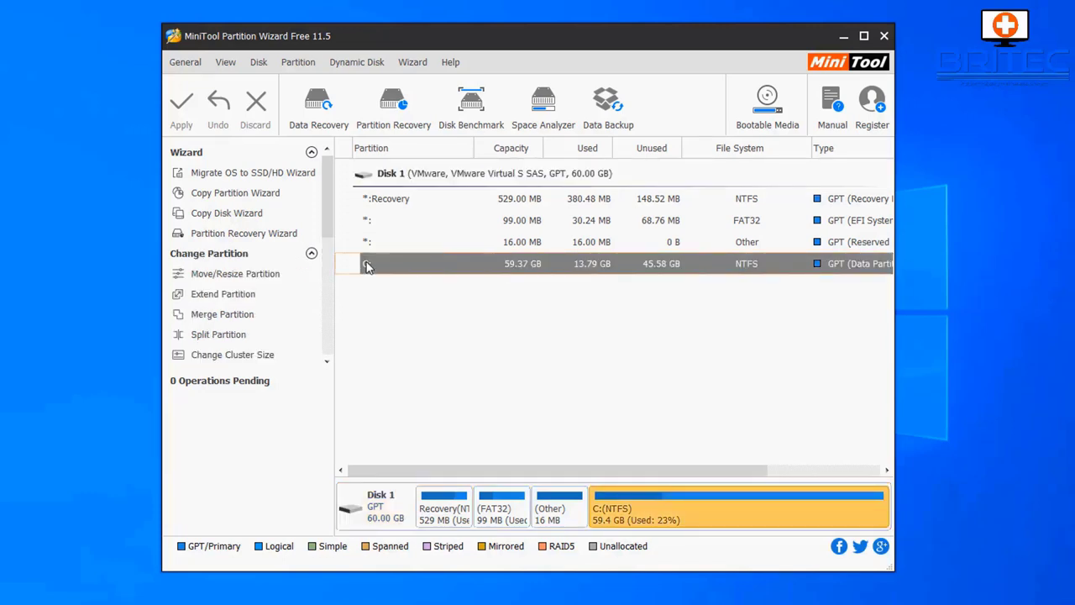
pyautogui.rightClick(436, 264)
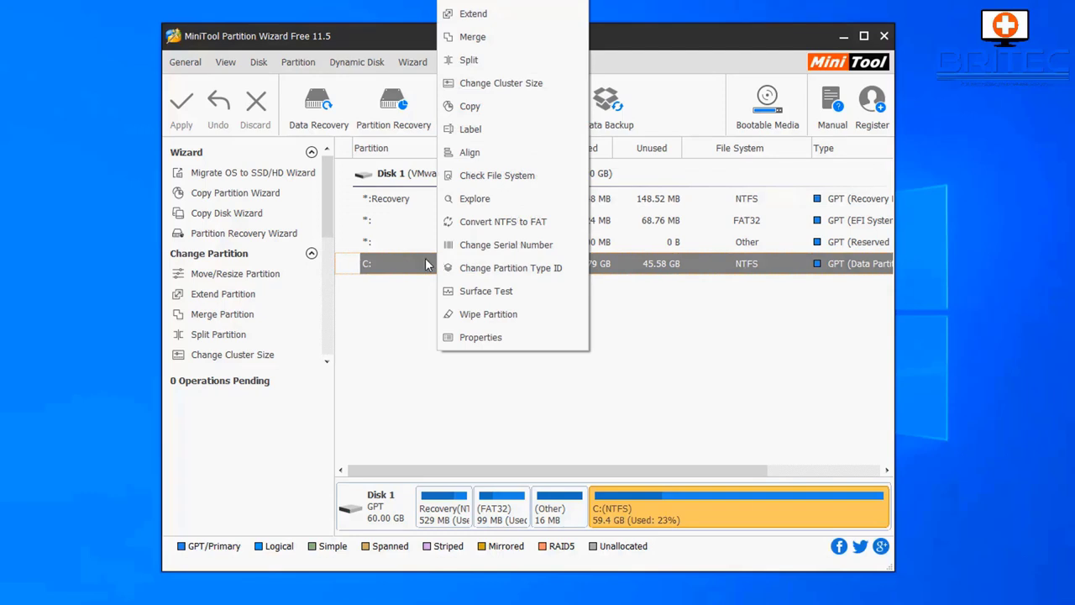
# Step: Run a 'Check only' file system check on C: and close it once finished
pyautogui.click(530, 174)
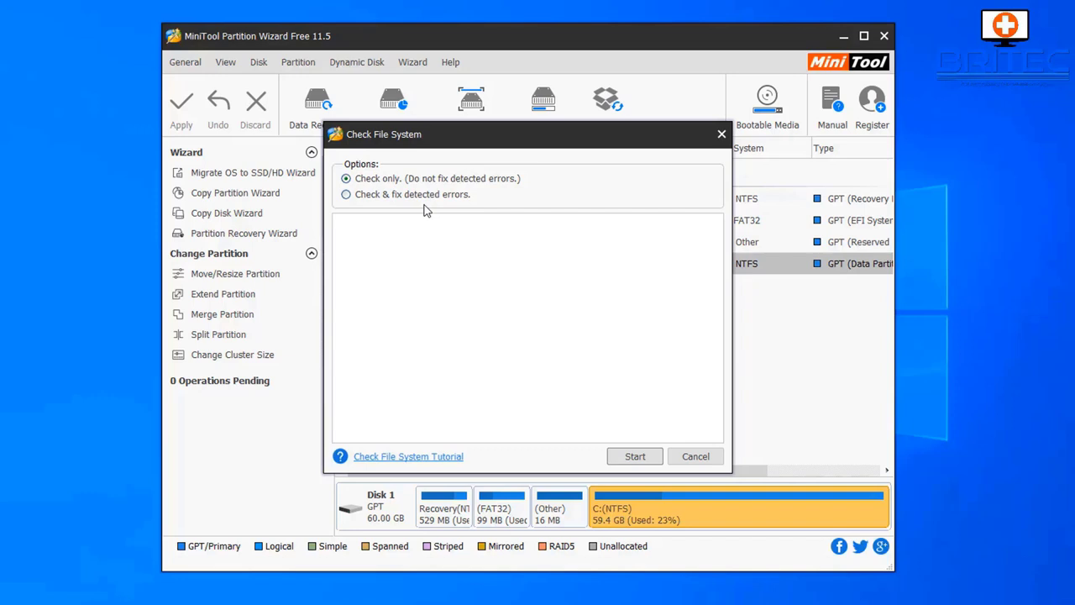
pyautogui.click(637, 458)
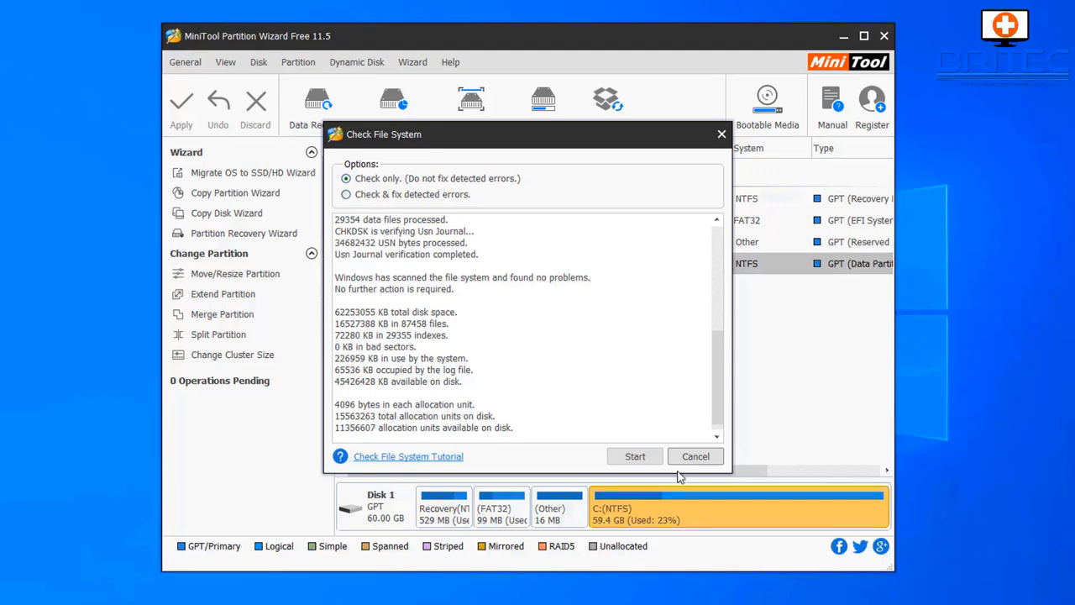
pyautogui.click(721, 134)
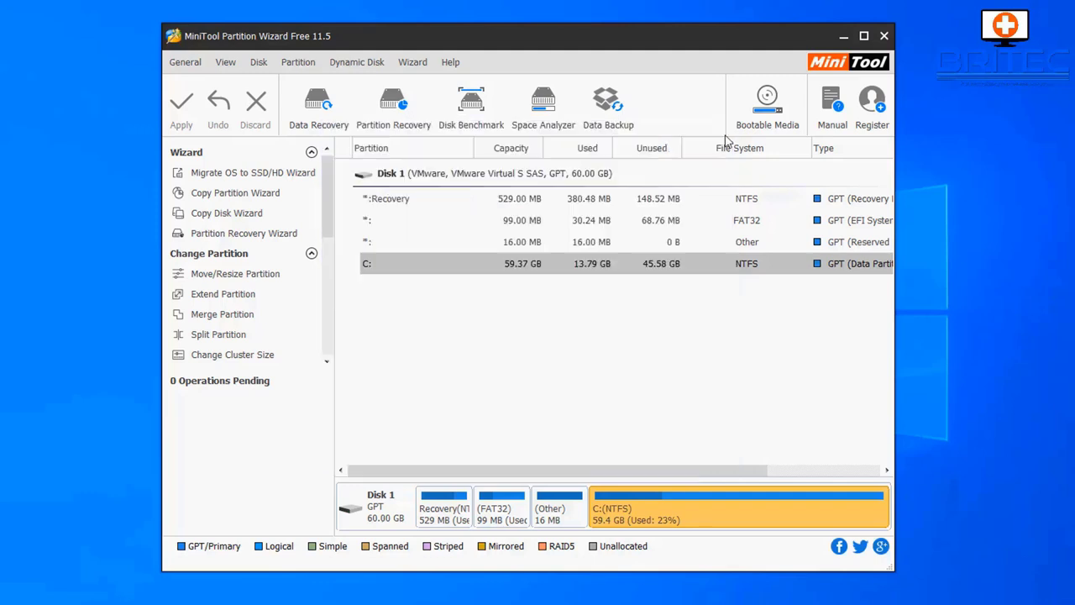
# Step: Surface-test C: for bad blocks, accept the 0-errors result, and exit the test window
pyautogui.rightClick(439, 267)
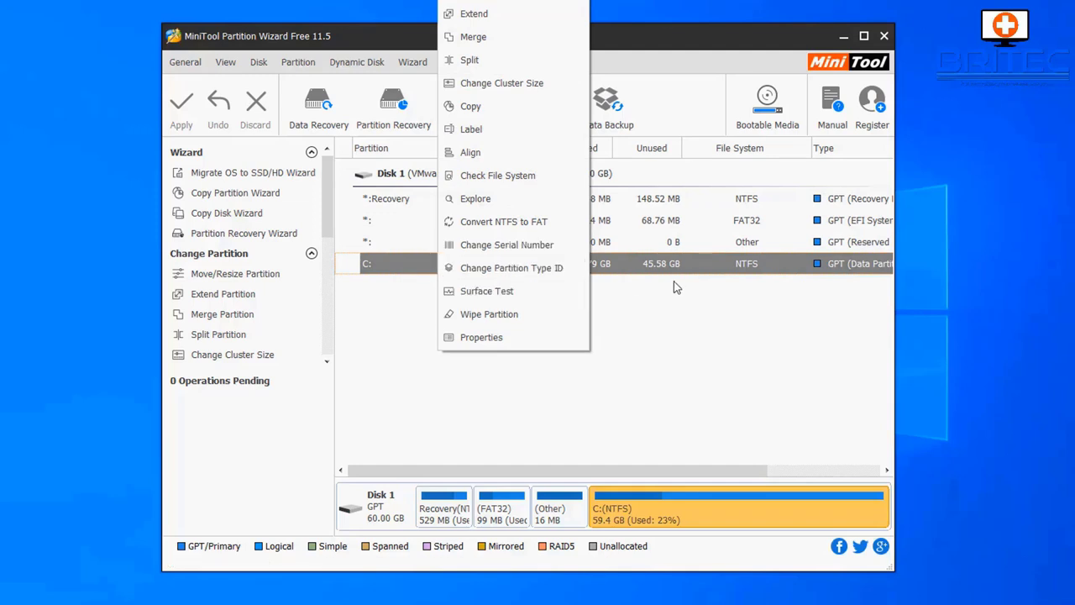
pyautogui.click(511, 290)
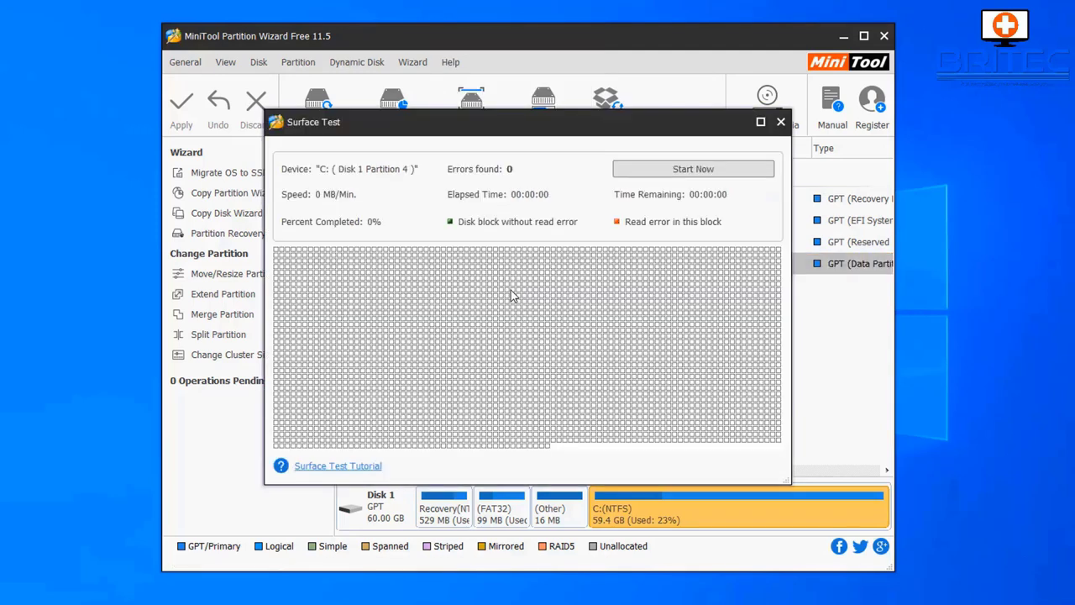
pyautogui.click(693, 173)
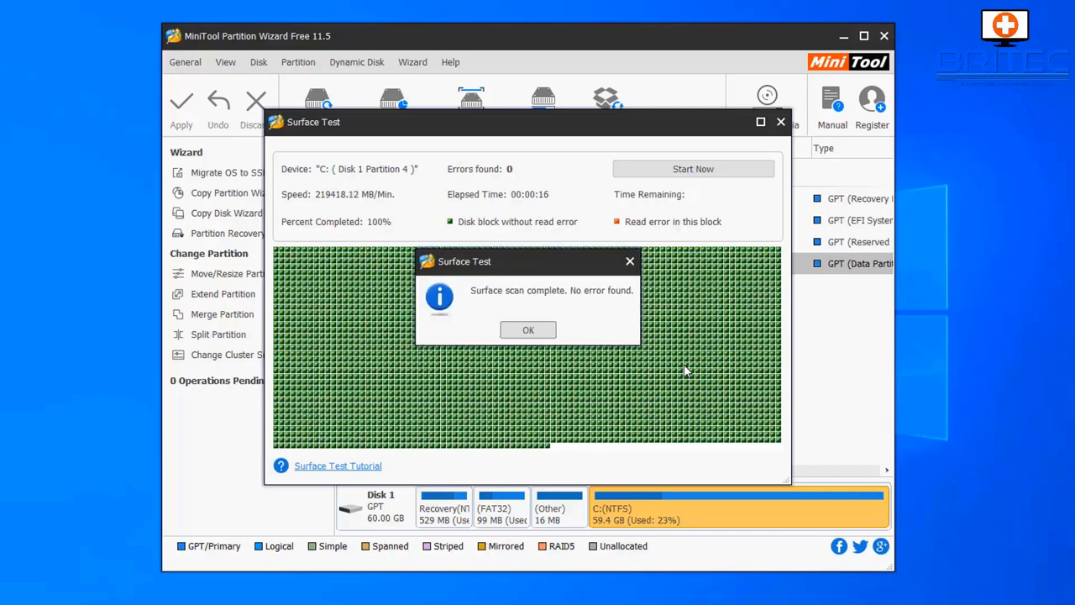
pyautogui.click(528, 331)
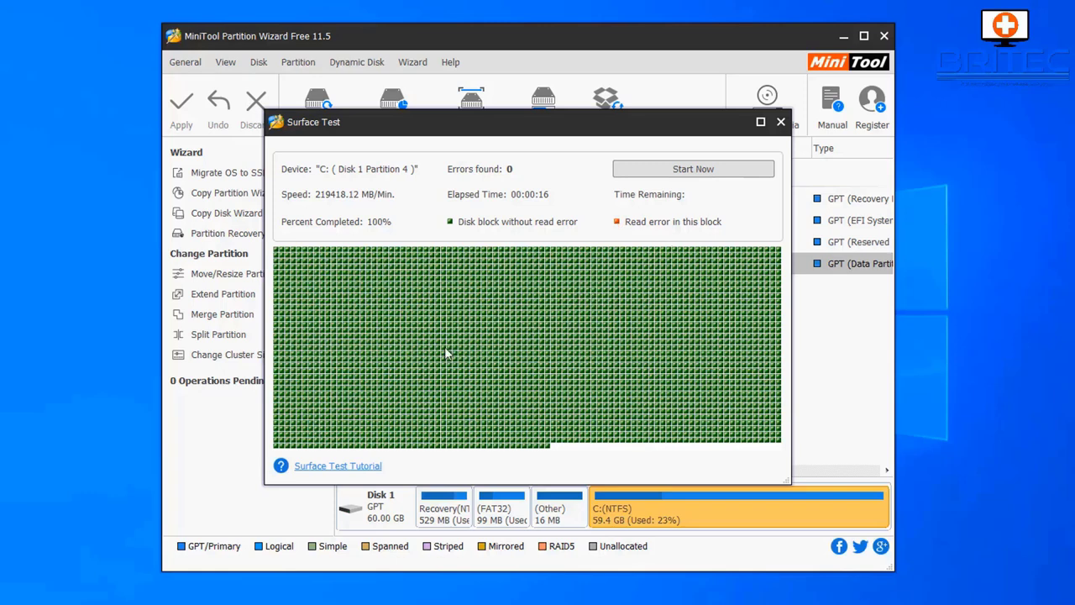
pyautogui.click(781, 122)
pyautogui.click(500, 335)
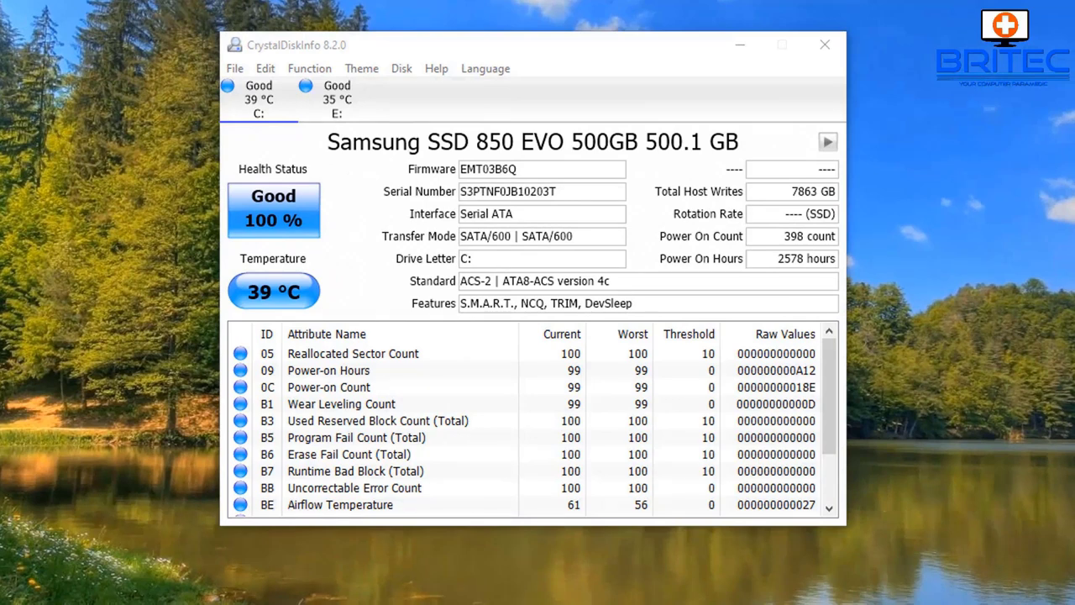
# Step: Inspect the SSD's power-on hours, total host writes and full SMART list, then close CrystalDiskInfo
pyautogui.moveTo(787, 254)
pyautogui.moveTo(804, 187)
pyautogui.scroll(-2, 536, 428)
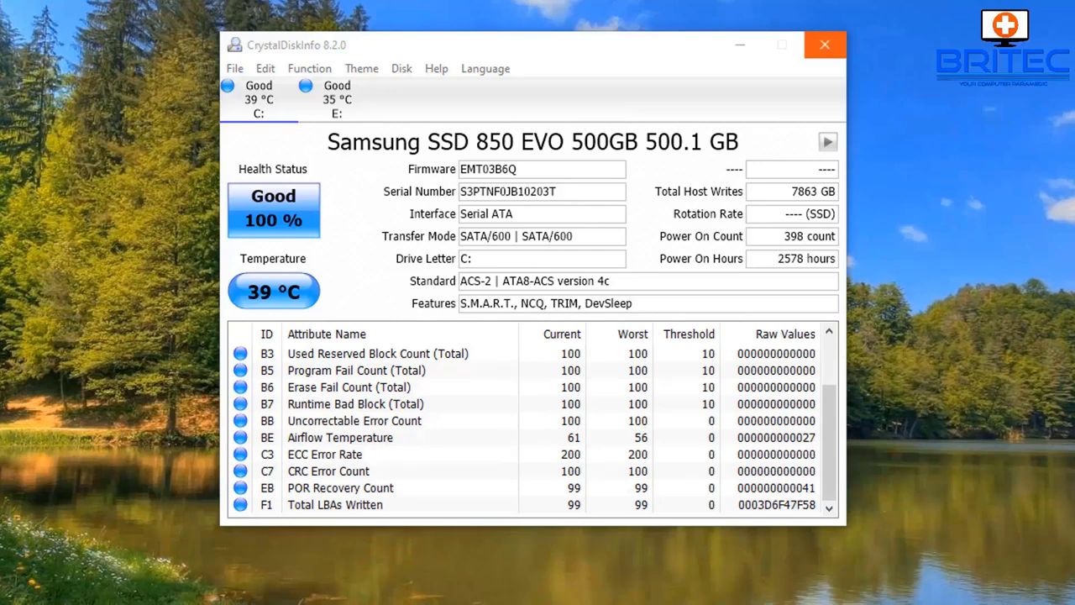
pyautogui.hotkey('alt', 'F4')
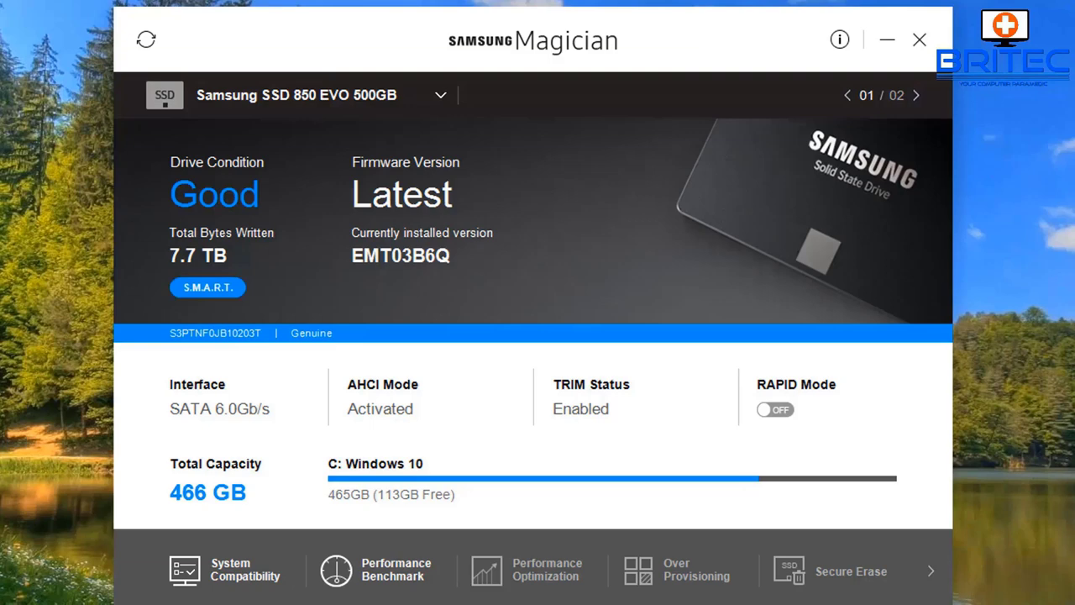
# Step: View Magician's S.M.A.R.T. table, close Magician and the MemTest86 page, then start a Windows search
pyautogui.click(208, 288)
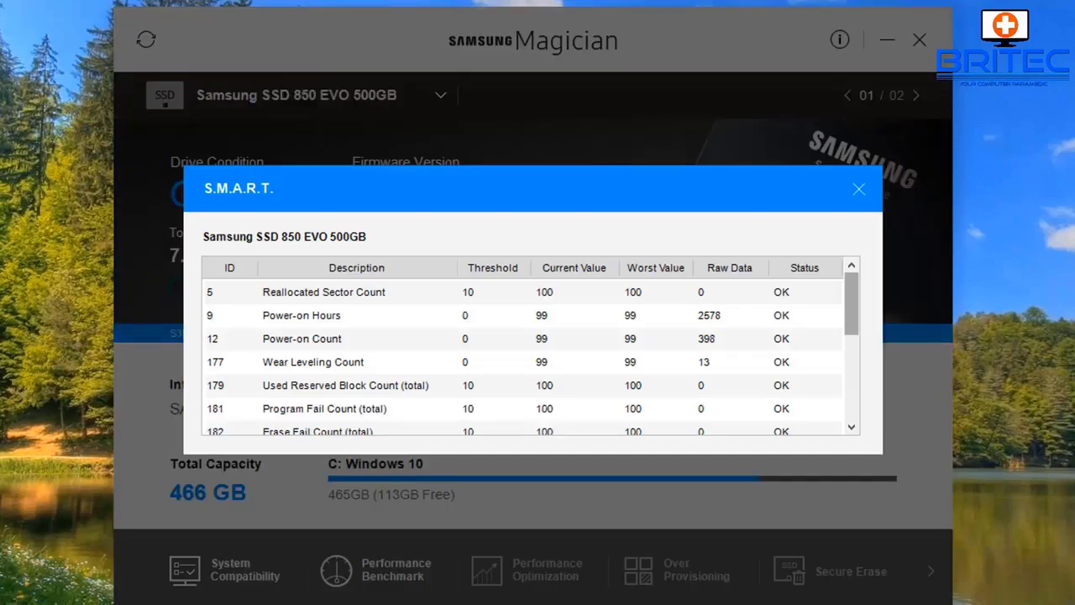
pyautogui.scroll(-3, 530, 353)
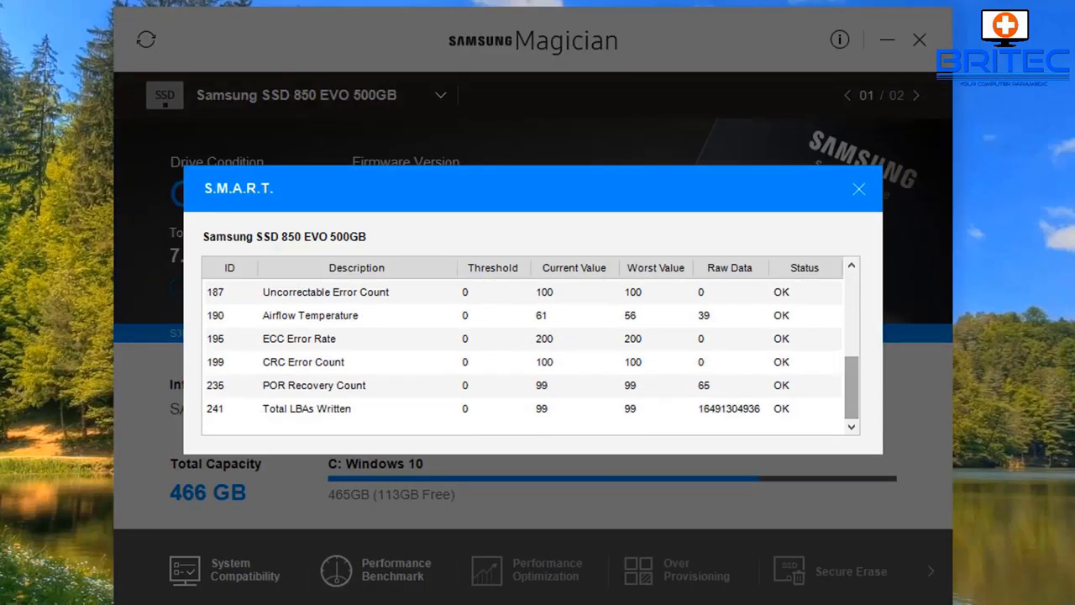
pyautogui.click(858, 188)
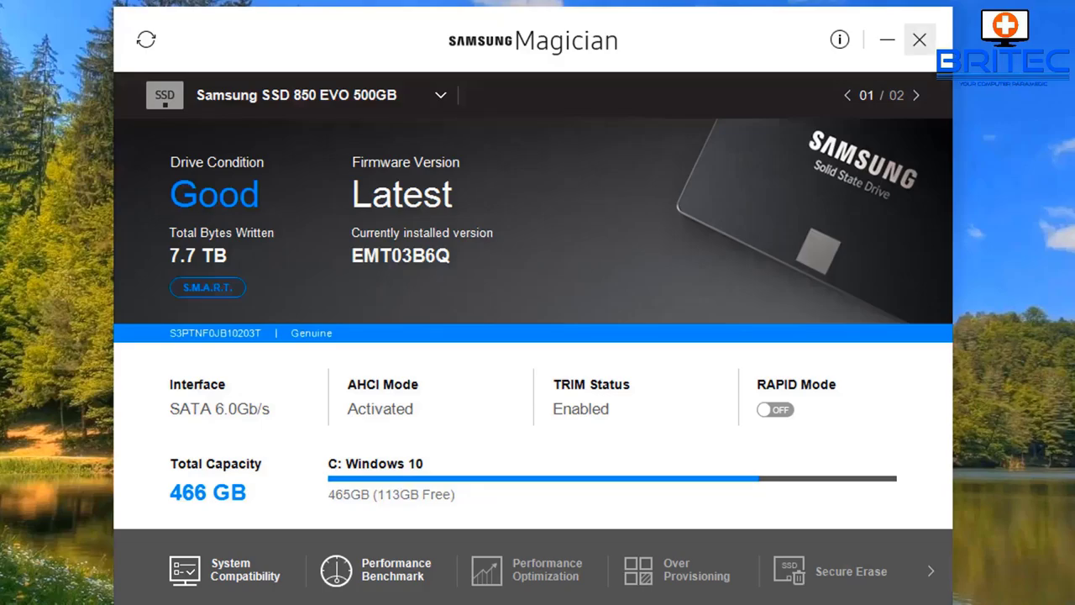
pyautogui.click(919, 40)
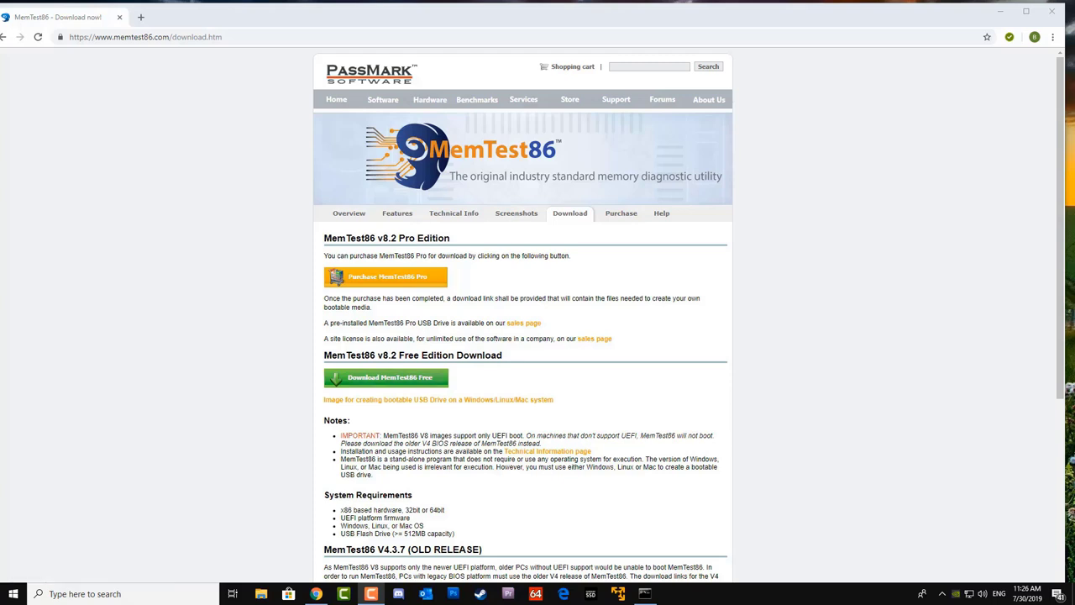
pyautogui.click(1051, 11)
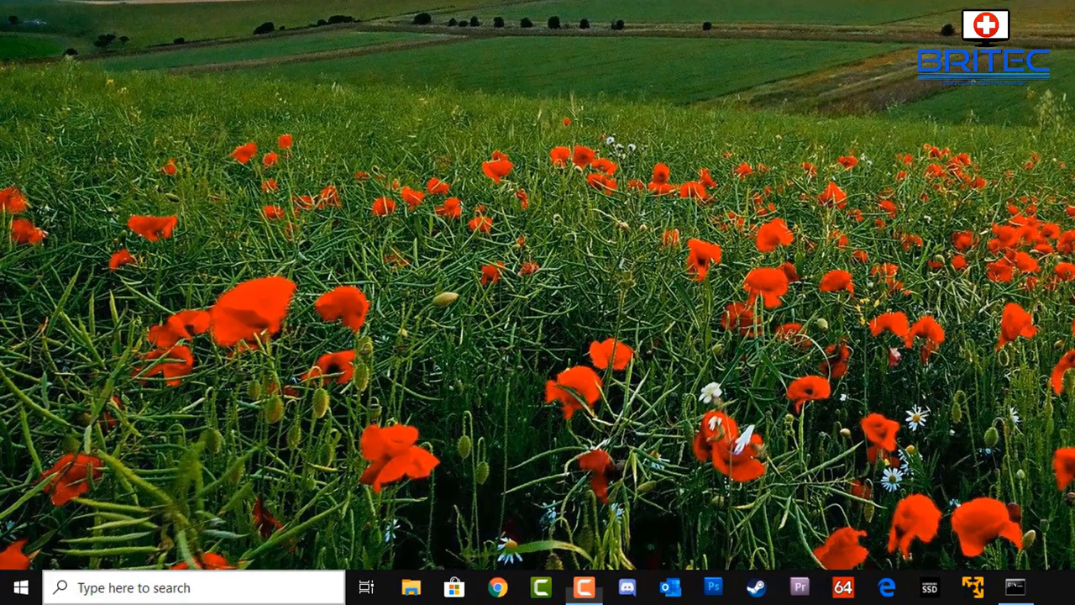
pyautogui.press('super+s')
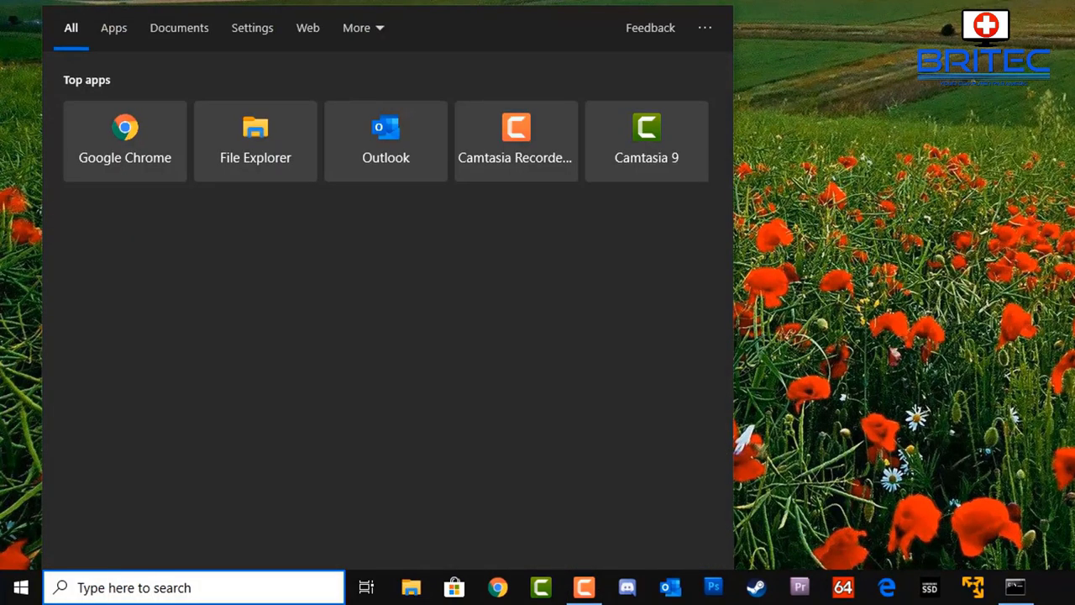
# Step: Search for 'memory' and launch Windows Memory Diagnostic
pyautogui.write('memory')
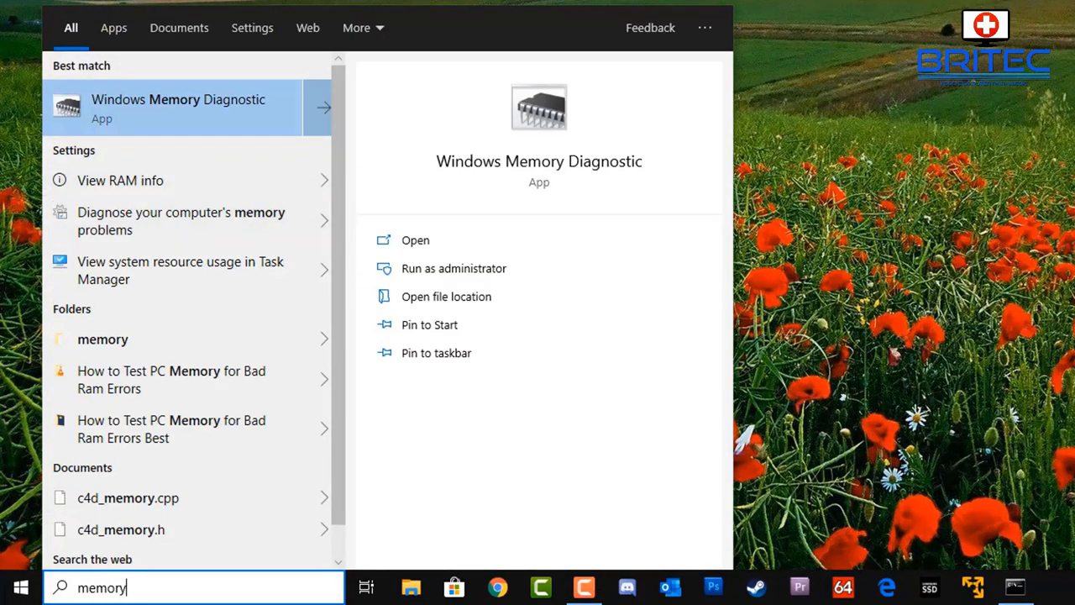
pyautogui.press('Return')
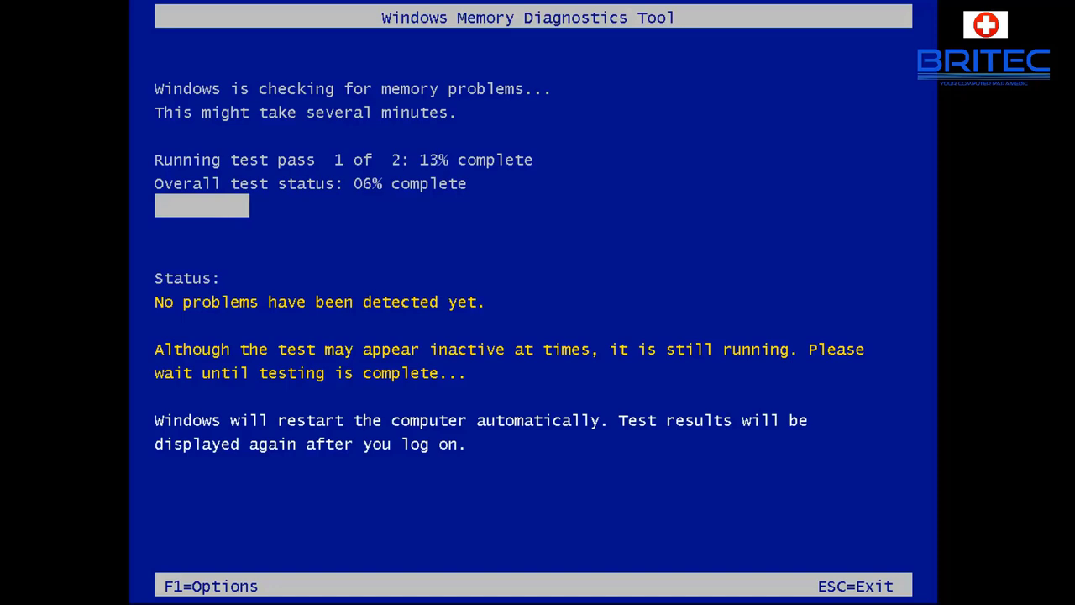
# Step: Bring up the memory test Options screen with Test Mix, Cache and Pass Count
pyautogui.press('F1')
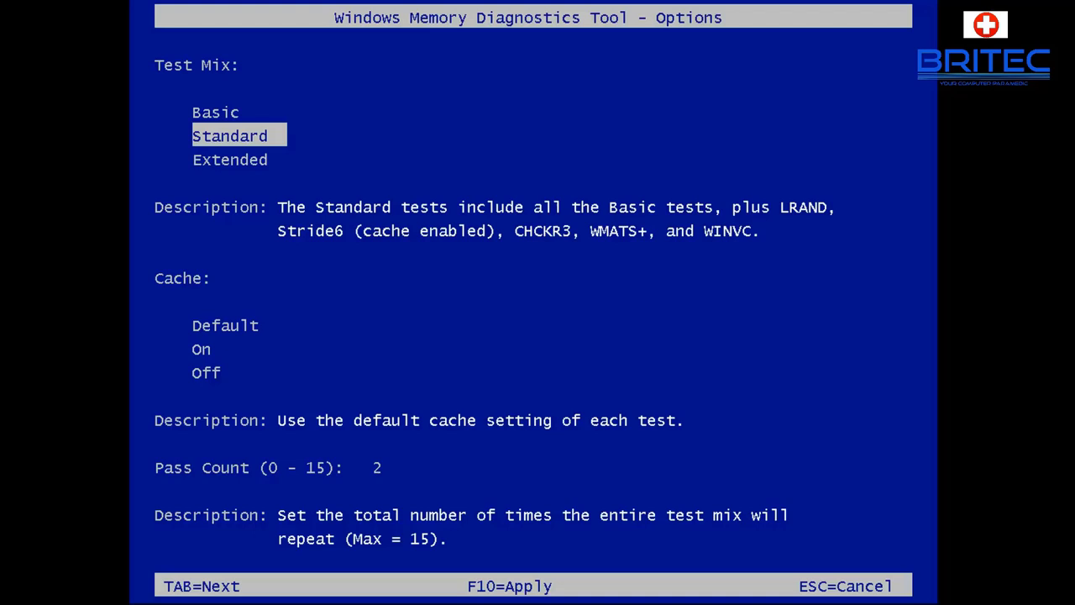
# Step: Set the Test Mix to Extended and apply it, restarting the memory test
pyautogui.press('Up')
pyautogui.press('Down')
pyautogui.press('Down')
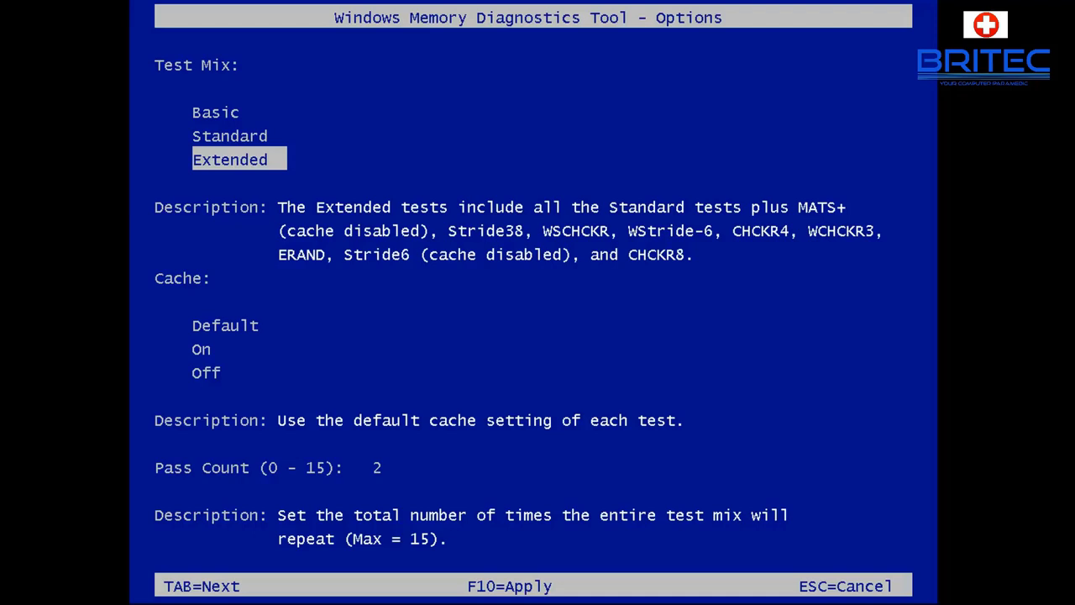
pyautogui.press('Up')
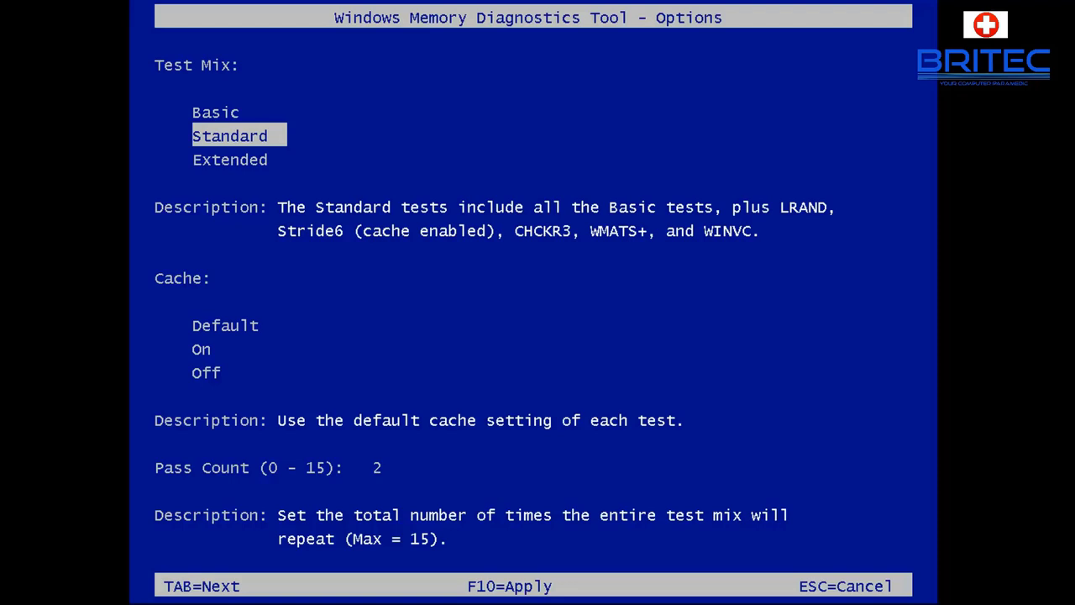
pyautogui.press('Down')
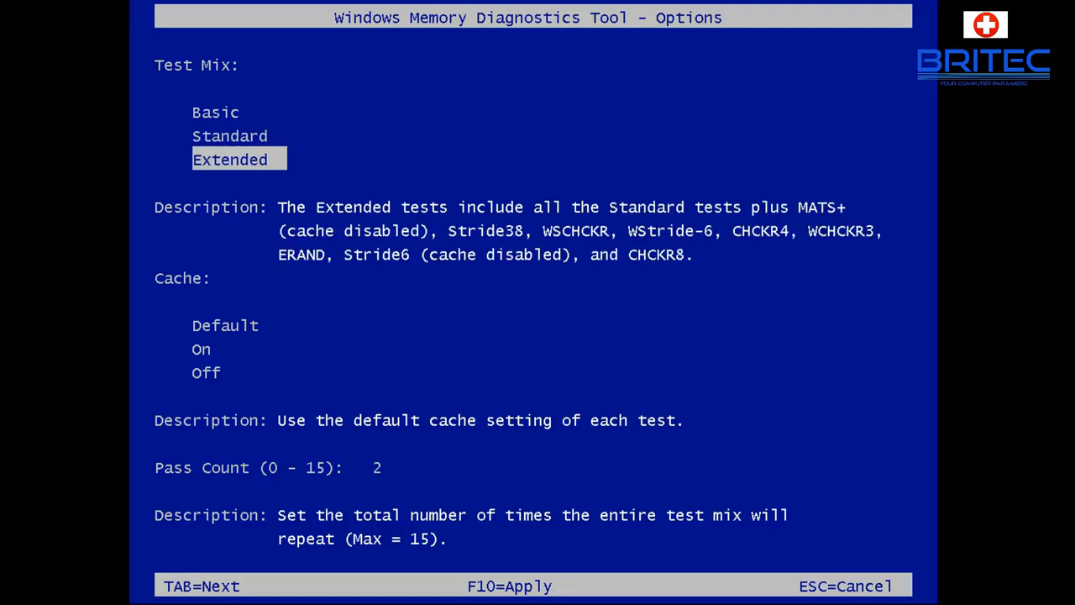
pyautogui.press('Up')
pyautogui.press('Down')
pyautogui.press('F10')
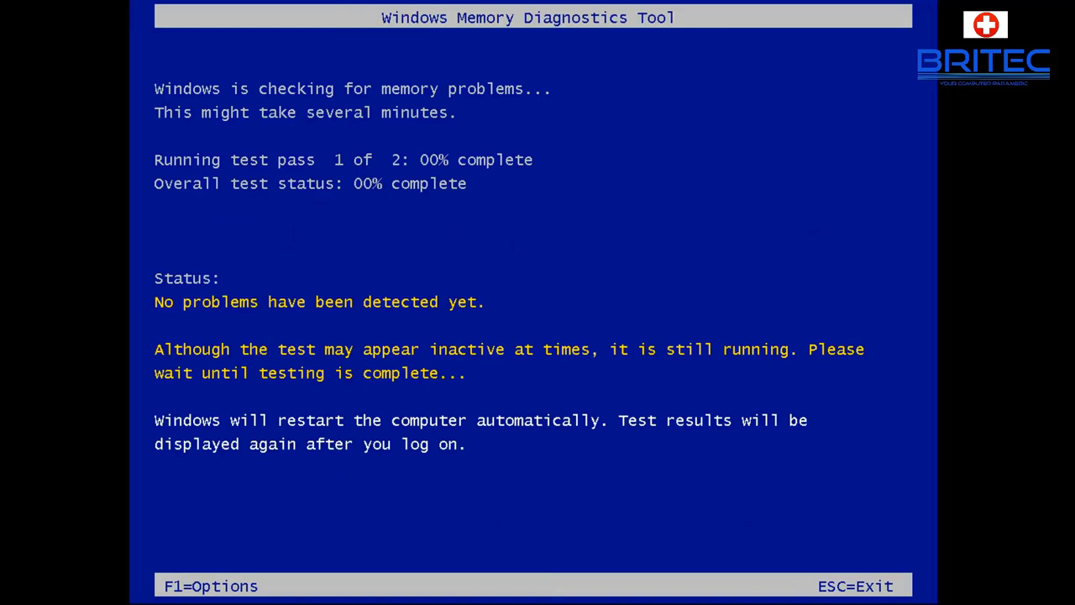